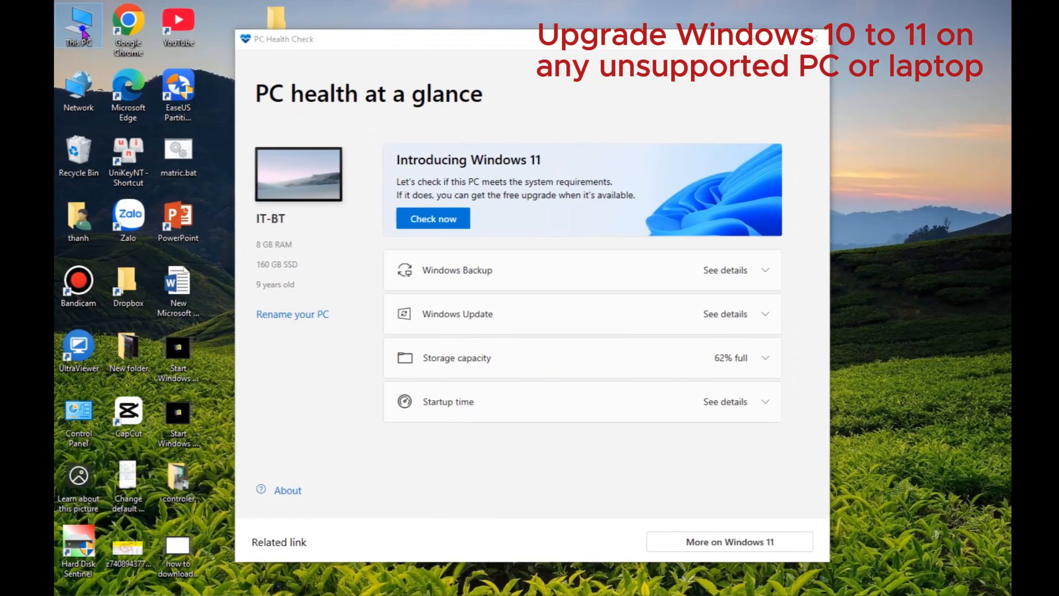
Open this PC's system properties, check the Windows edition under Windows Specifications, and close the settings
right_click(81, 32)
left_click(132, 184)
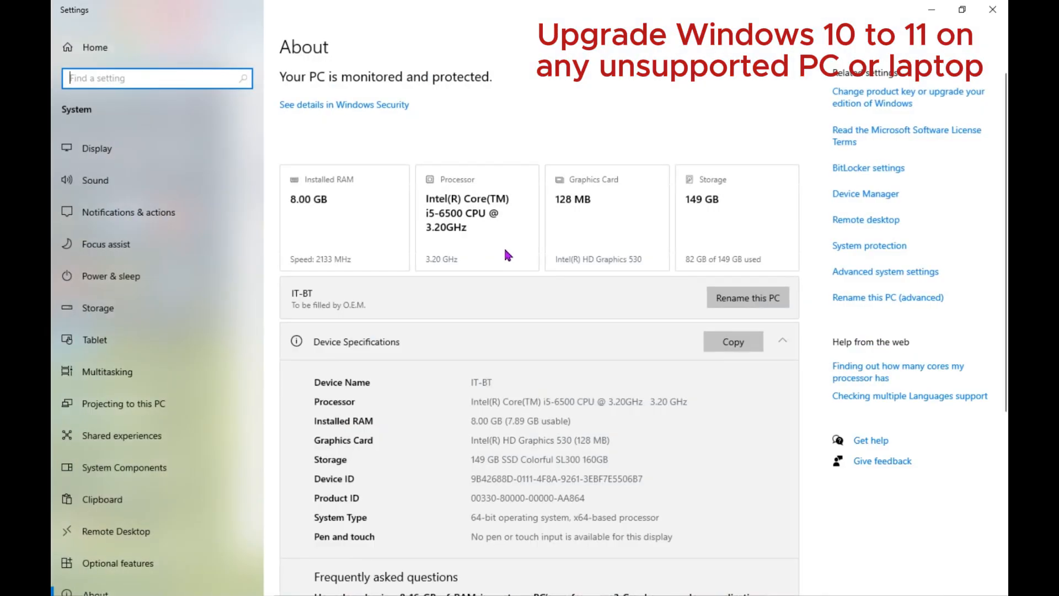
scroll(505, 252, "down", 5)
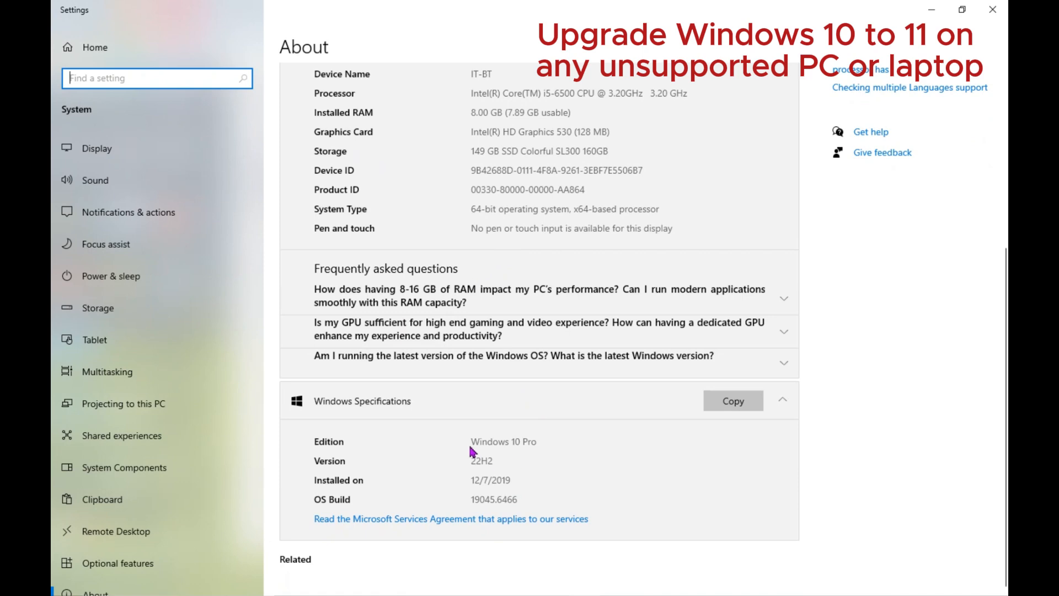
left_click_drag(470, 441, 570, 441)
left_click(562, 437)
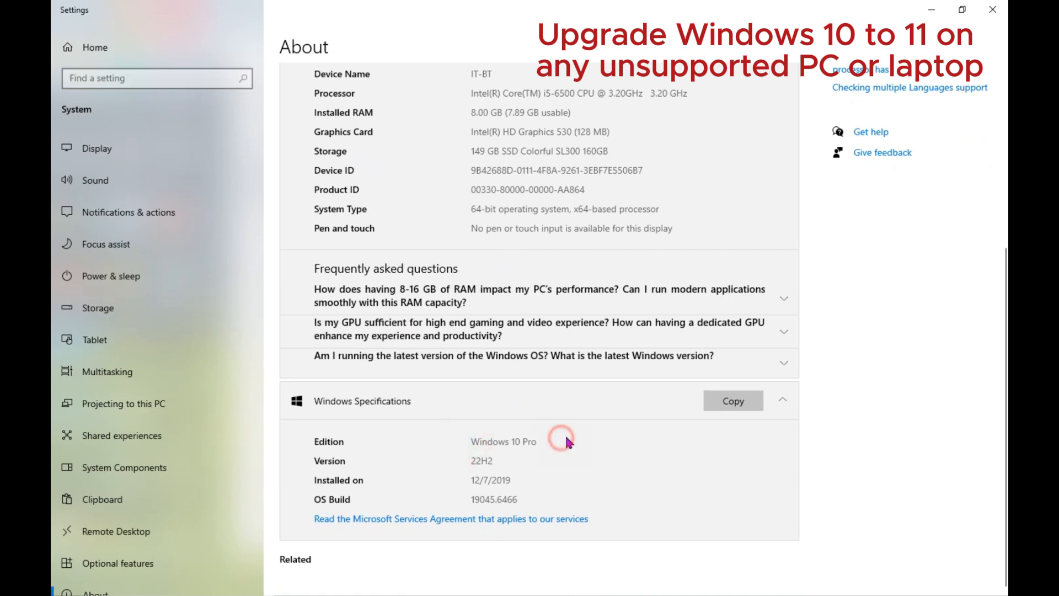
left_click(992, 9)
Run the Windows 11 compatibility check in PC Health Check, read the unmet requirements, and close the tool
left_click_drag(388, 159, 543, 164)
left_click(547, 163)
left_click(448, 221)
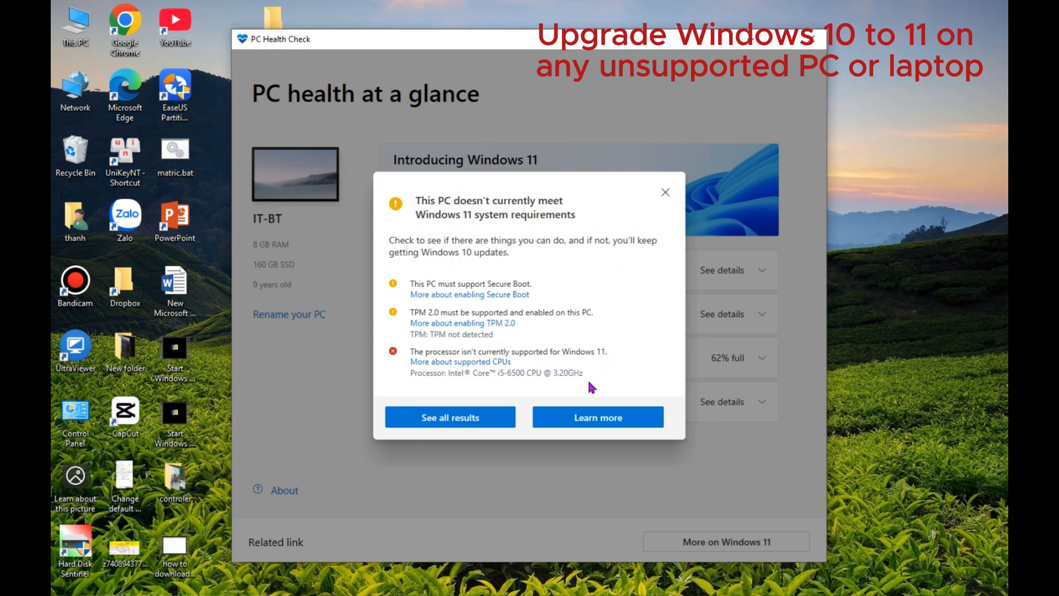
left_click(665, 192)
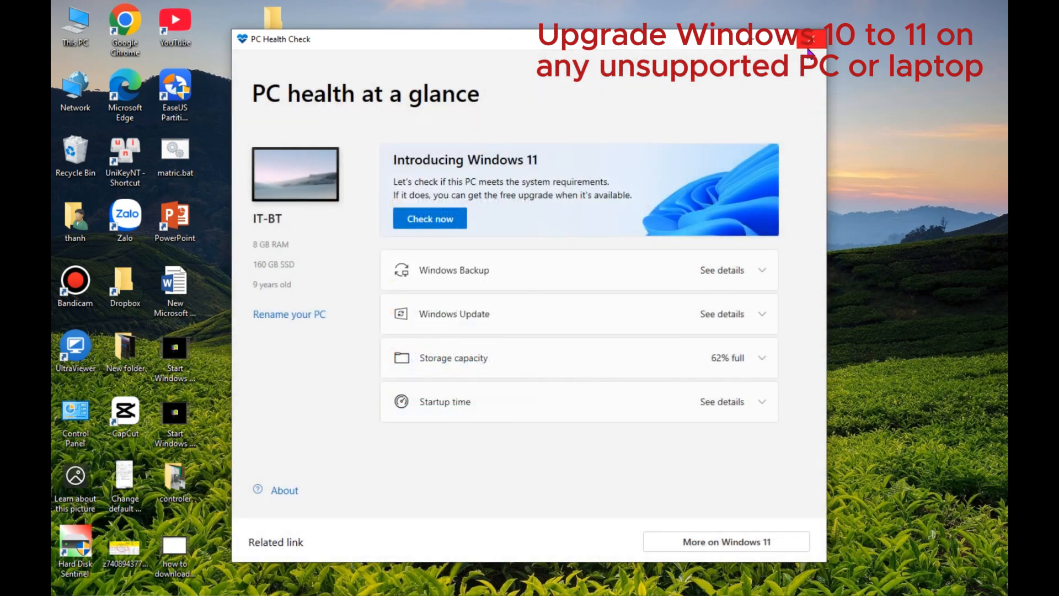
left_click(808, 46)
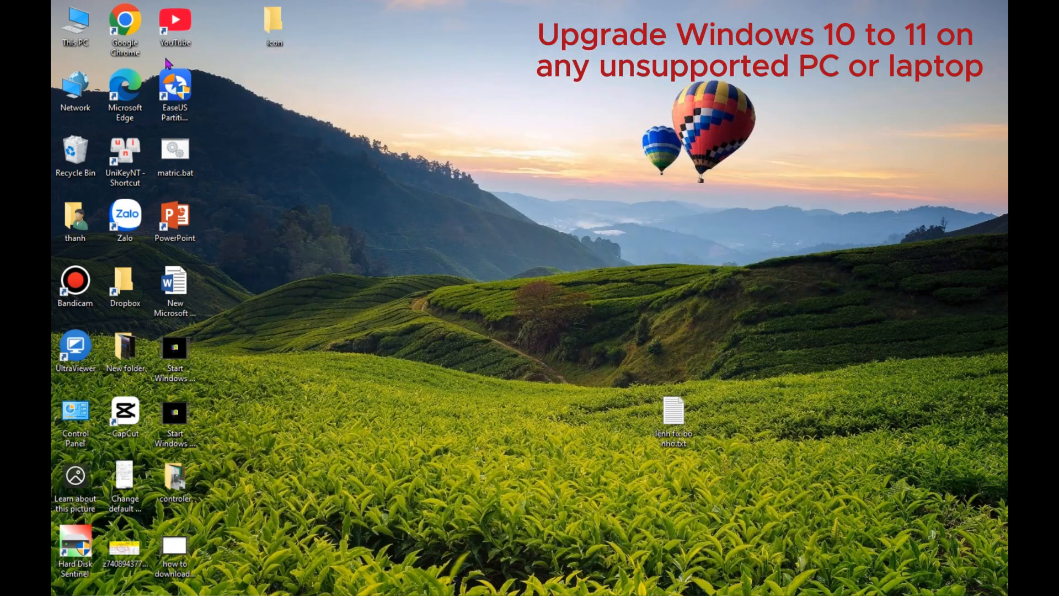
Switch to Google Chrome with the Your Chrome profile and search for "windows 11 download"
double_click(132, 34)
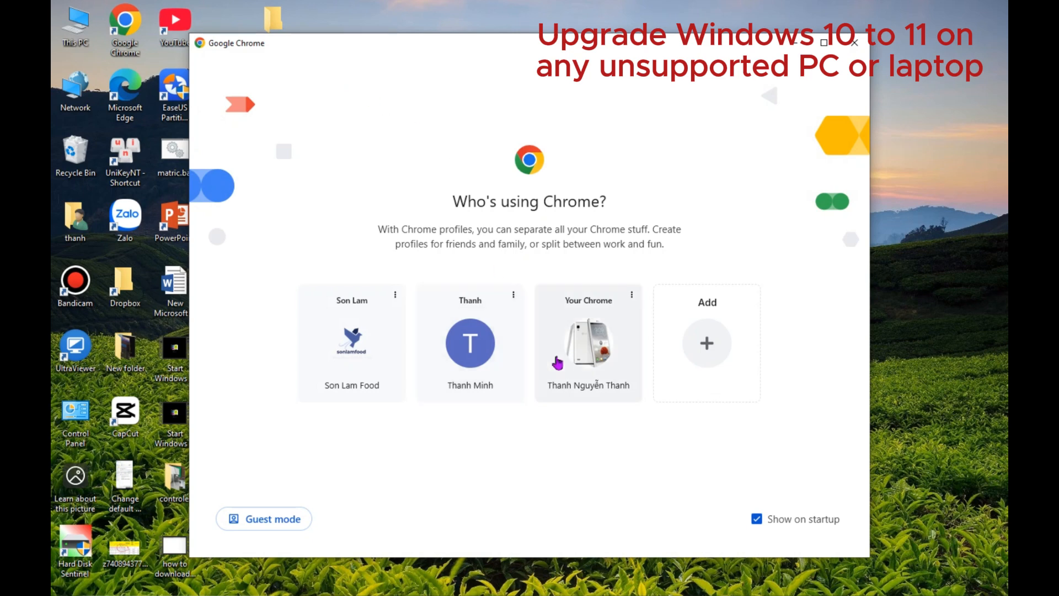
left_click(577, 292)
type("w")
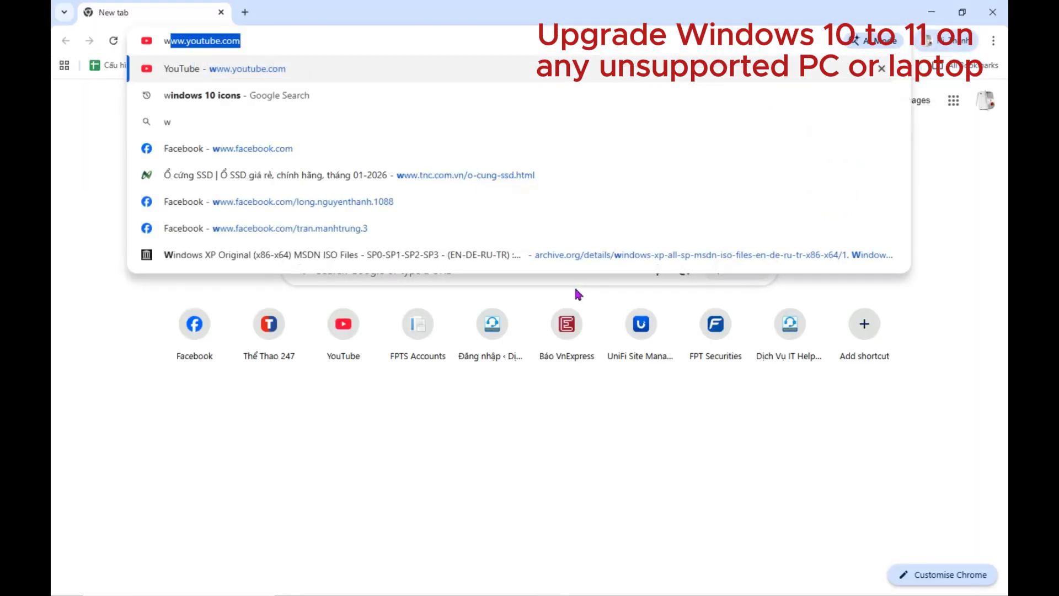
type("in")
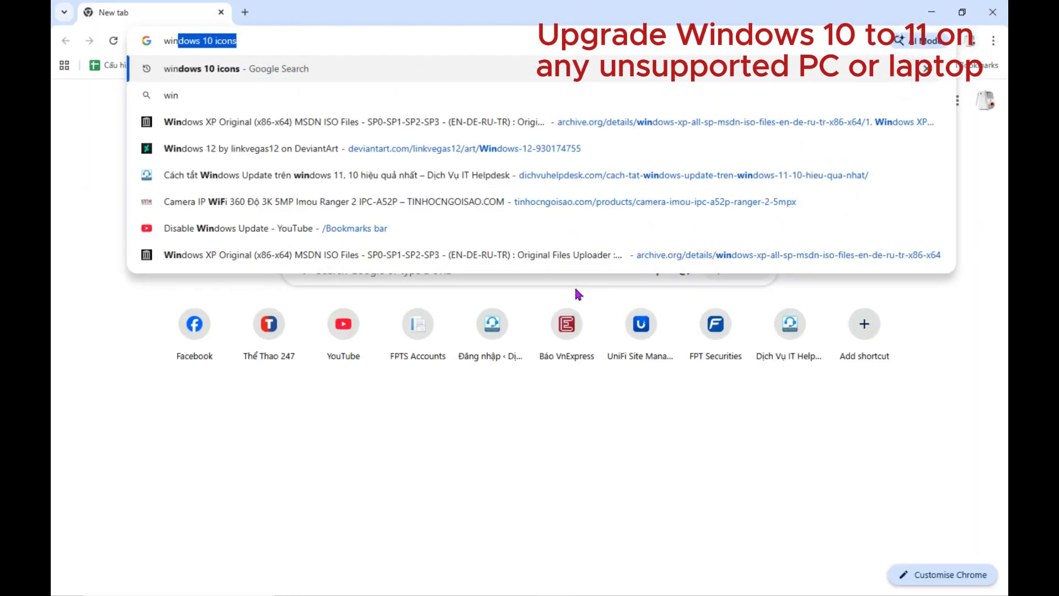
type("dow")
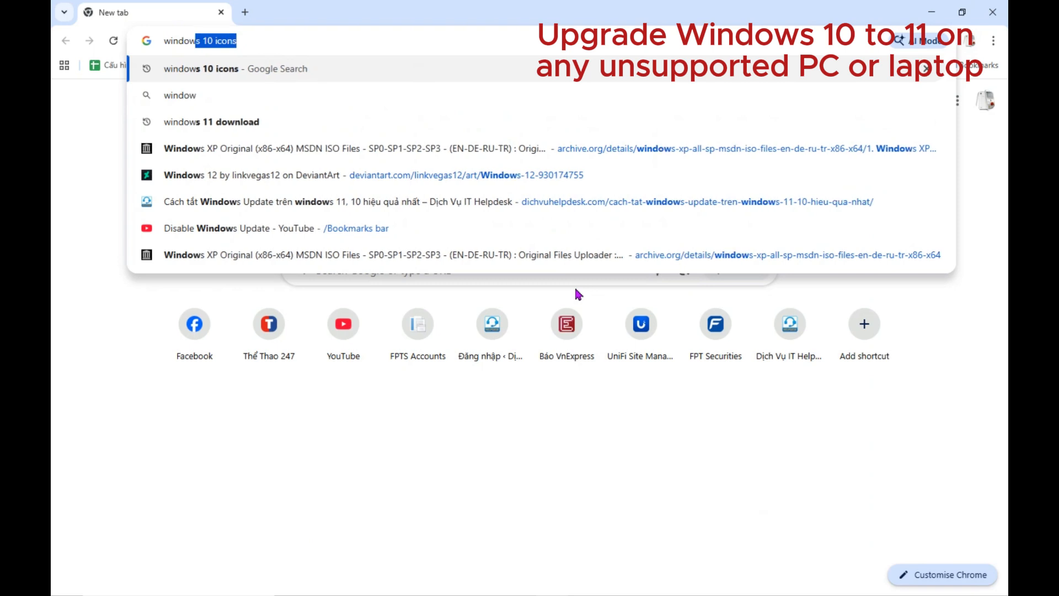
type("s 11 dow")
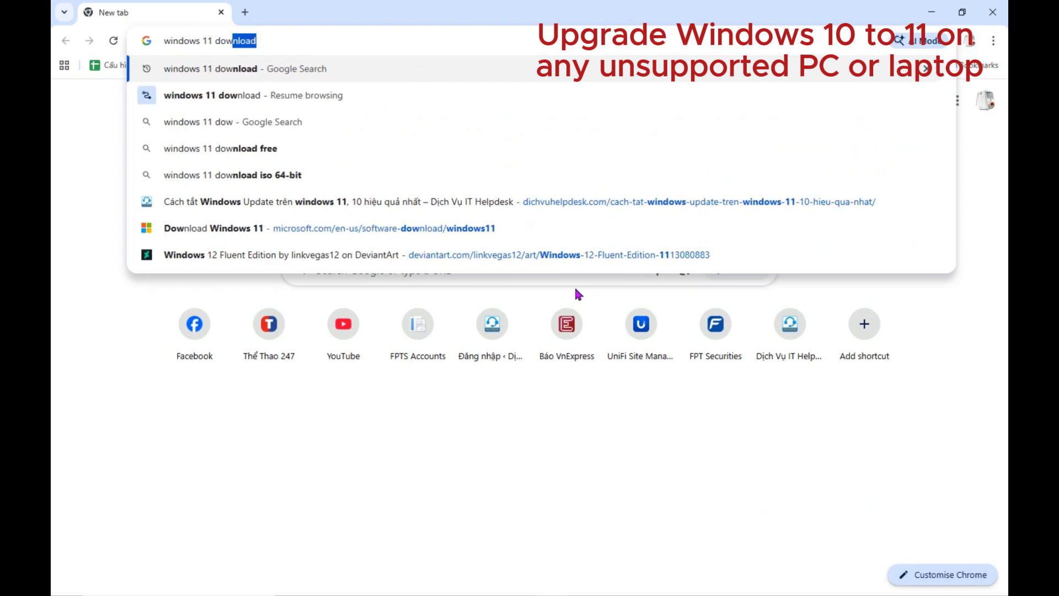
type("nload")
key("Return")
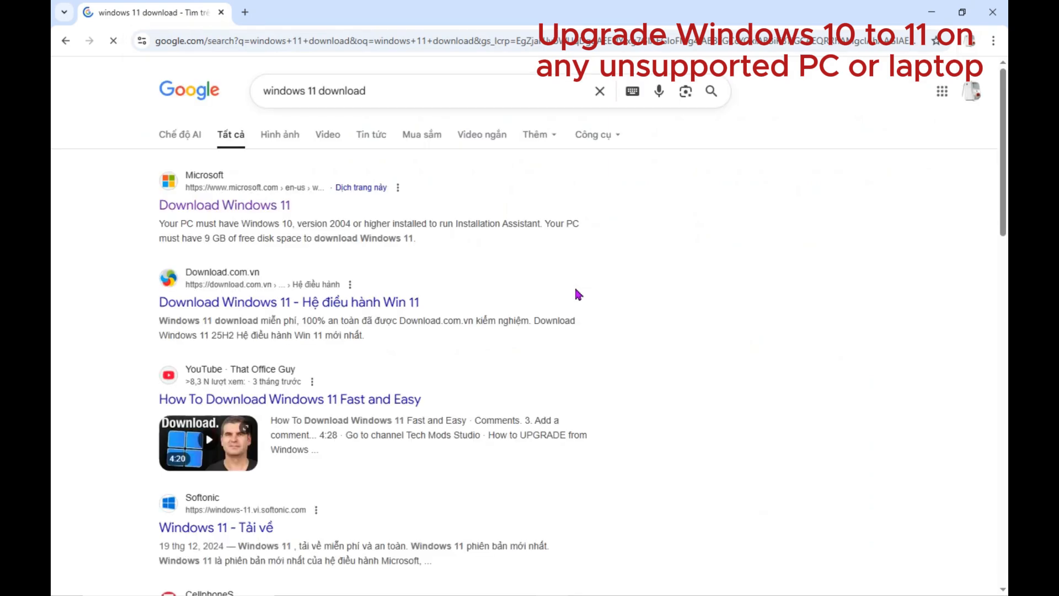
On Microsoft's Download Windows 11 page, select and confirm Windows 11 (multi-edition ISO for x64 devices)
left_click(253, 206)
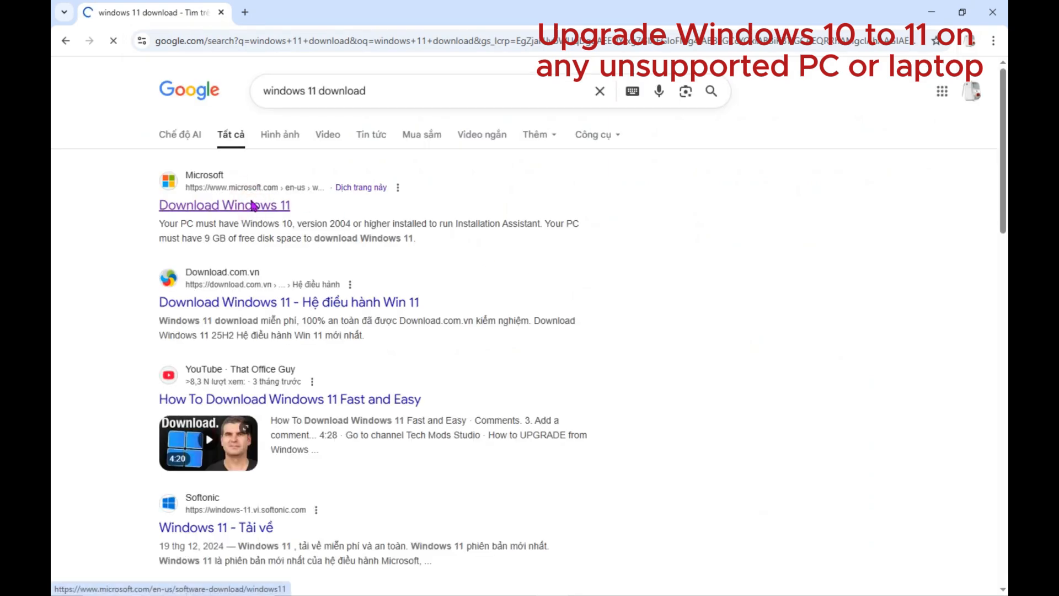
scroll(299, 310, "down", 2)
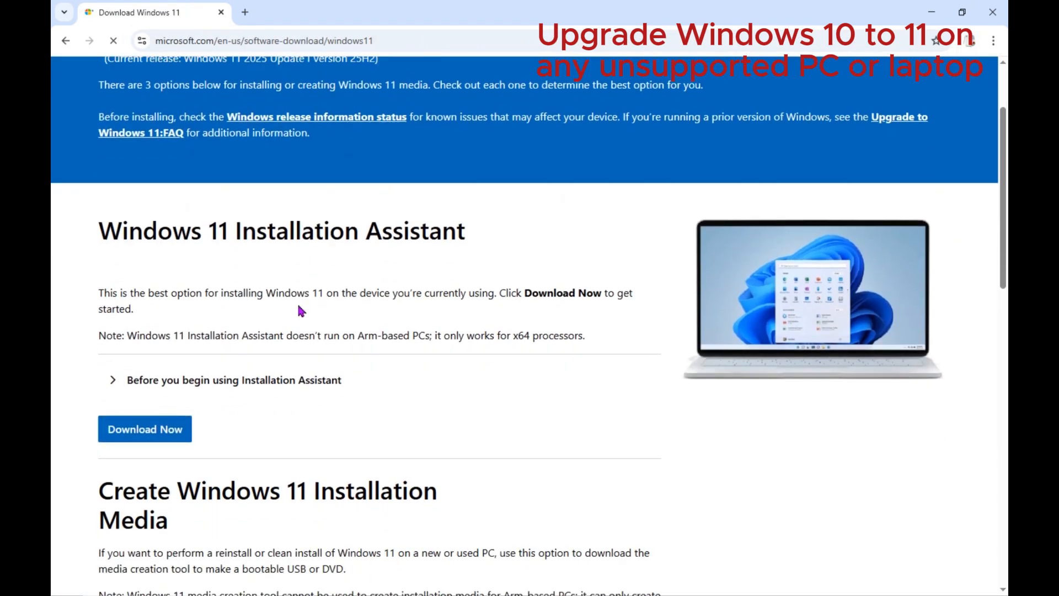
scroll(307, 366, "down", 6)
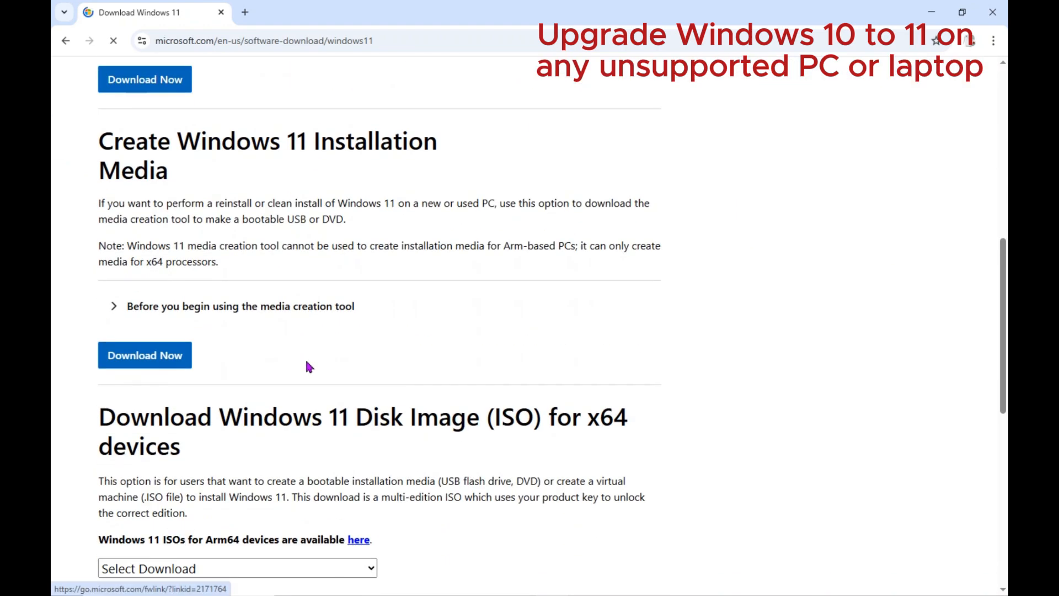
scroll(331, 353, "down", 5)
left_click(340, 305)
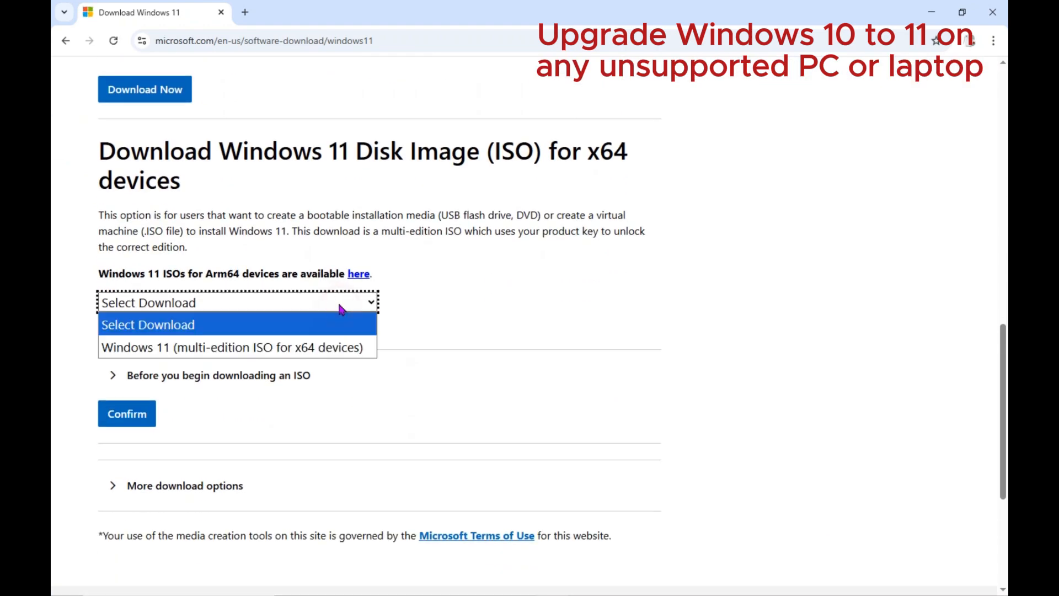
left_click(307, 346)
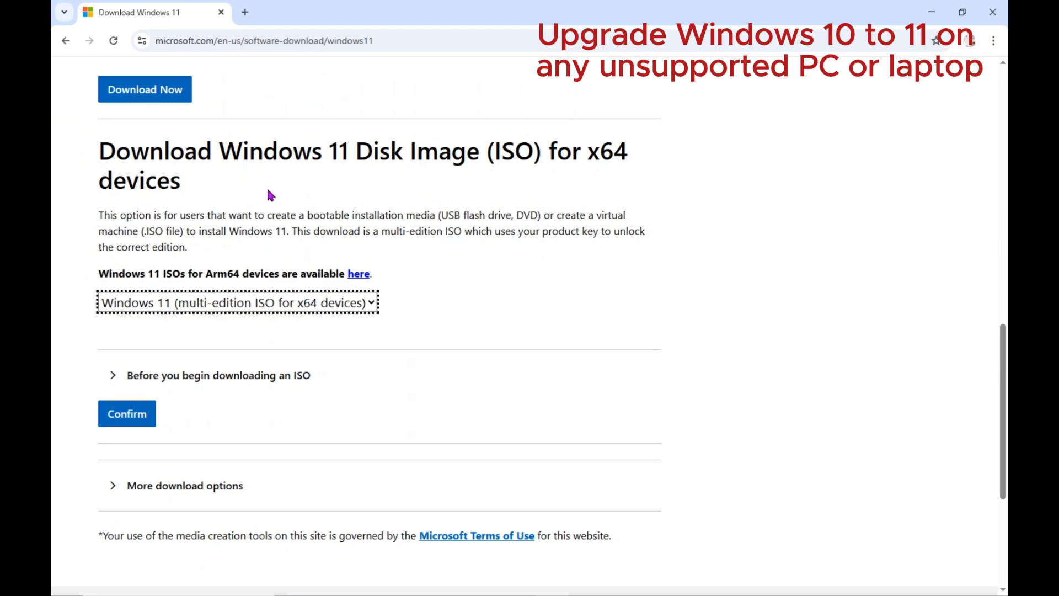
left_click(132, 411)
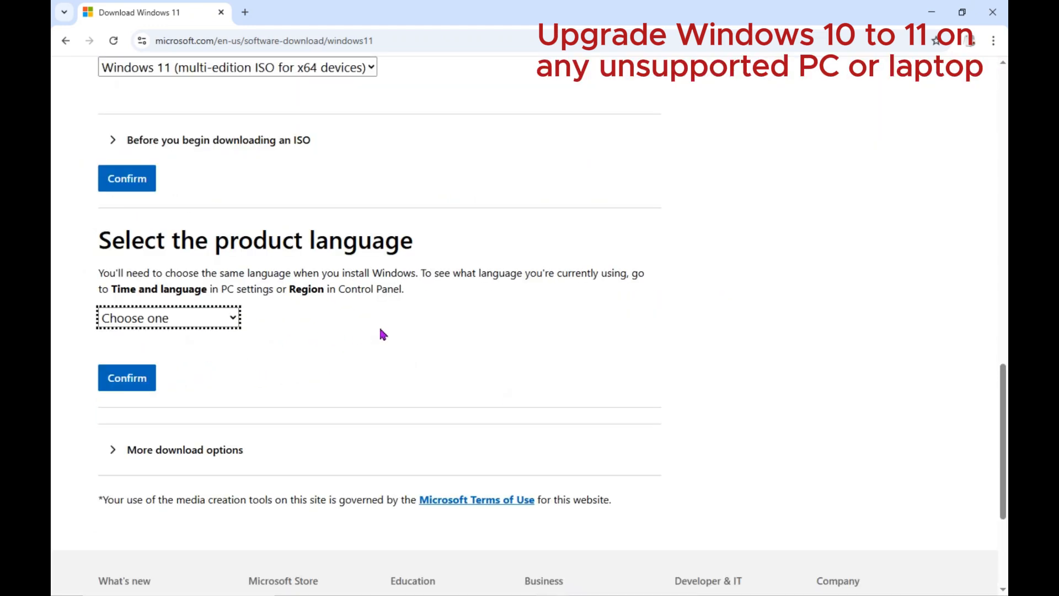
Confirm English (United States) as the product language and start the 64-bit Windows 11 ISO download
left_click(191, 330)
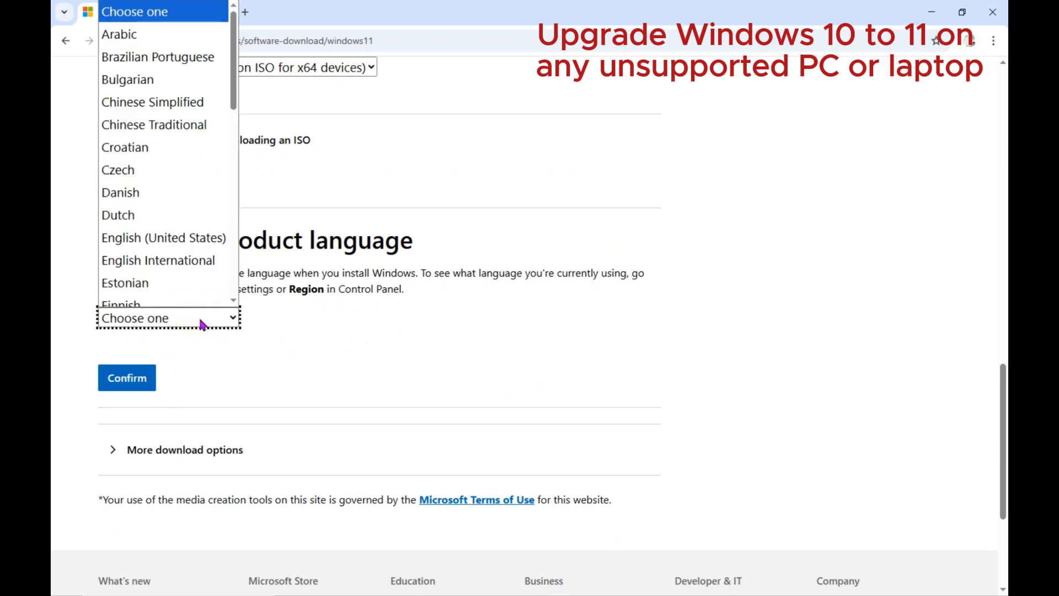
left_click(185, 233)
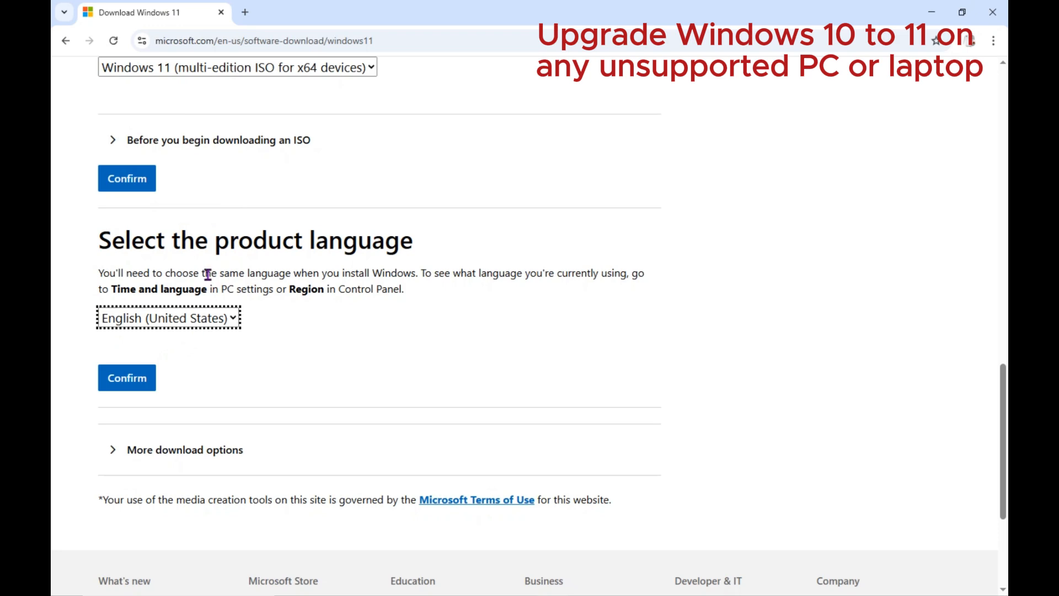
left_click(140, 381)
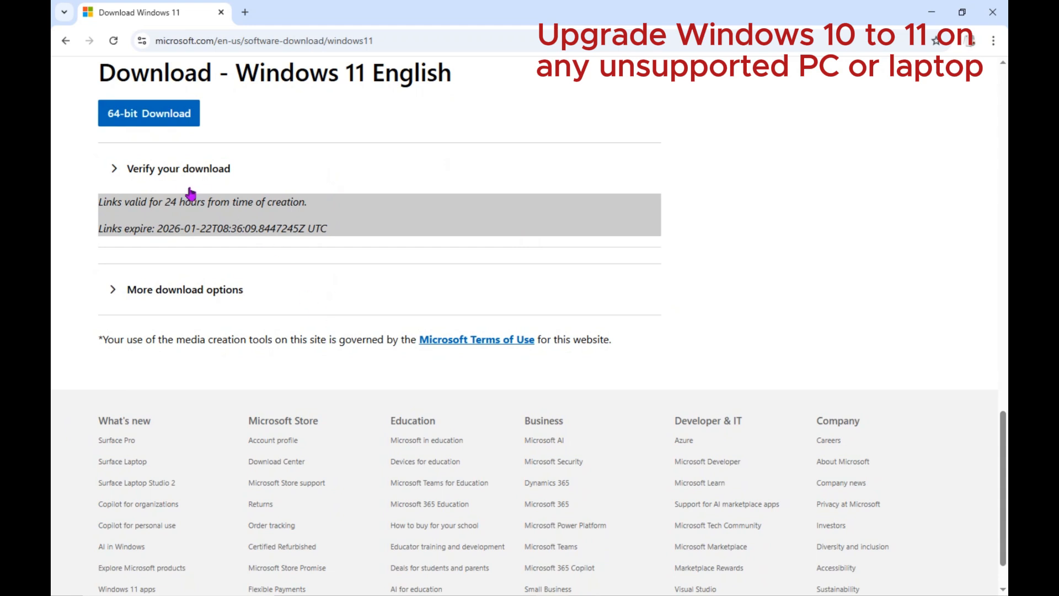
scroll(189, 188, "up", 1)
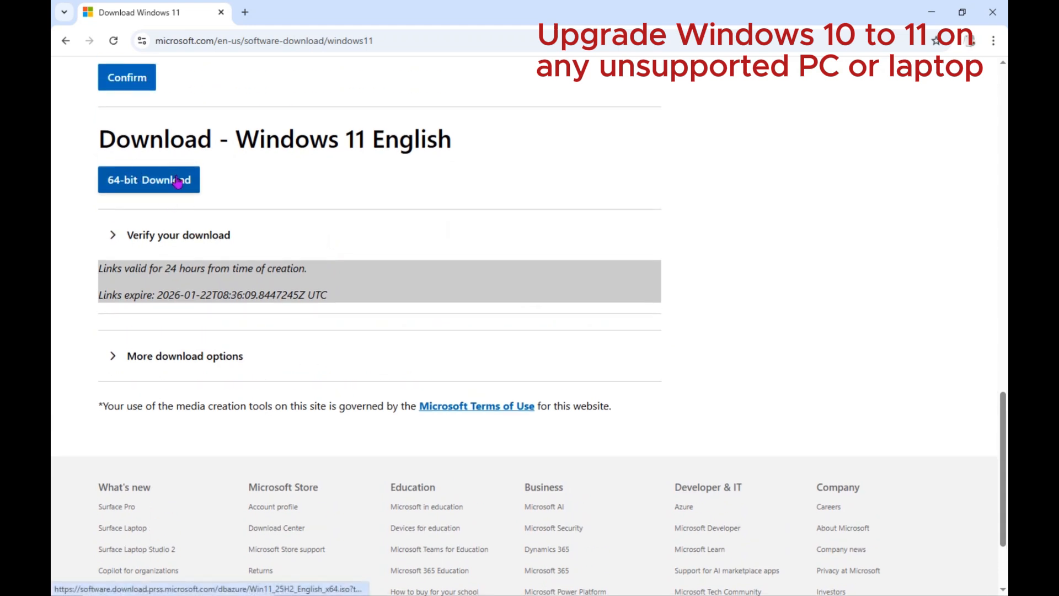
left_click(159, 183)
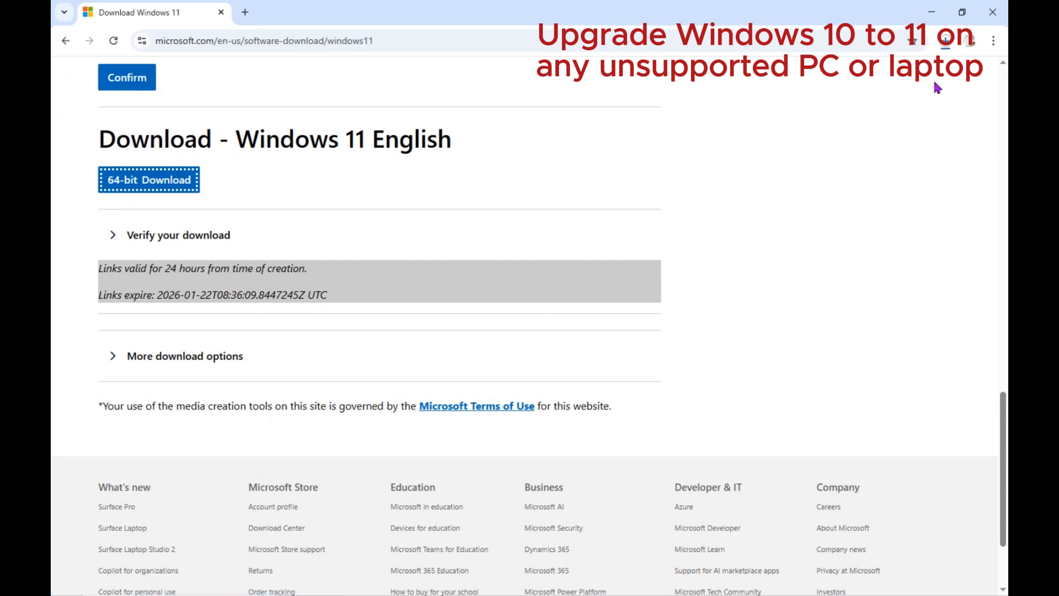
Move the downloaded Win11_25H2_English_x64 disc image from the Downloads folder to the DATA (D:) drive
left_click(947, 44)
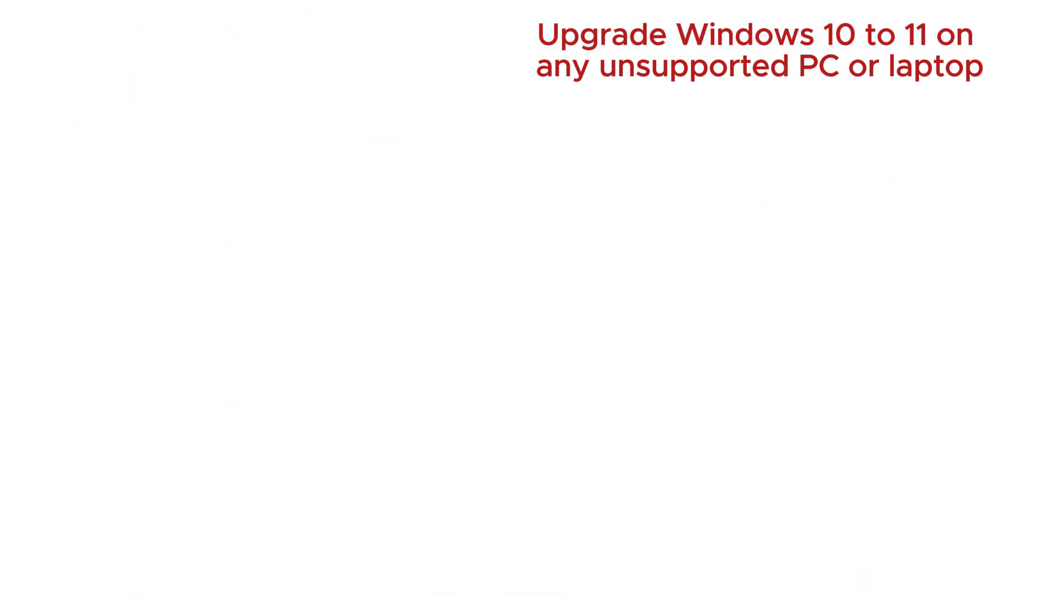
right_click(264, 100)
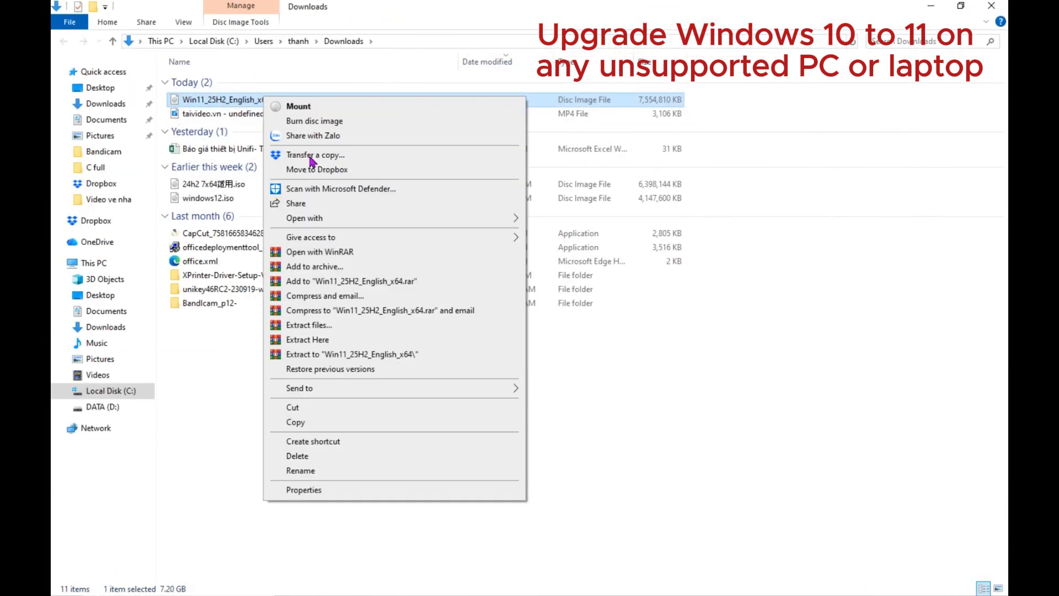
left_click(323, 407)
left_click(102, 406)
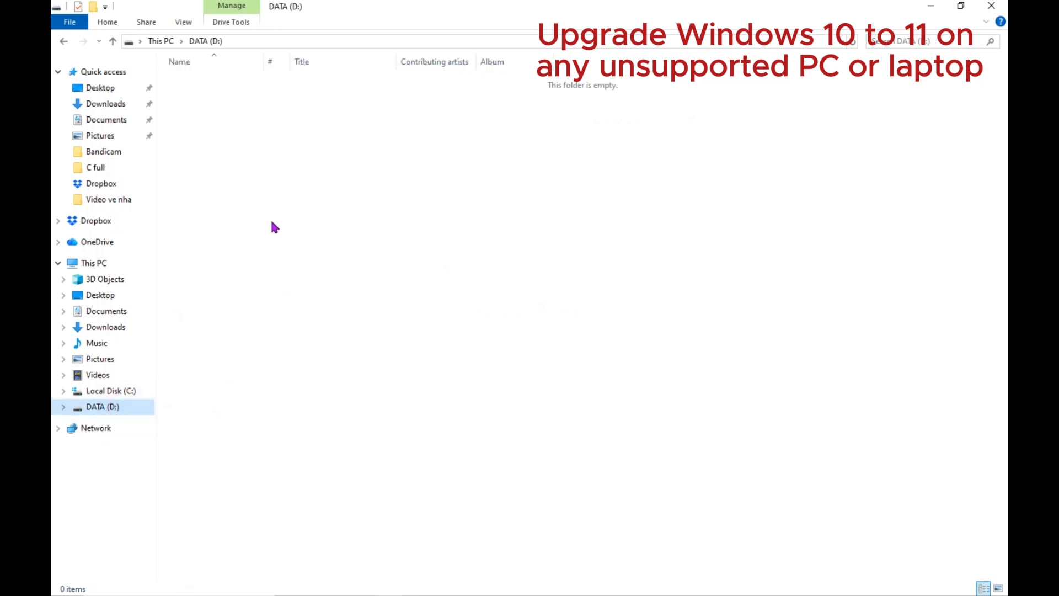
right_click(271, 199)
left_click(310, 287)
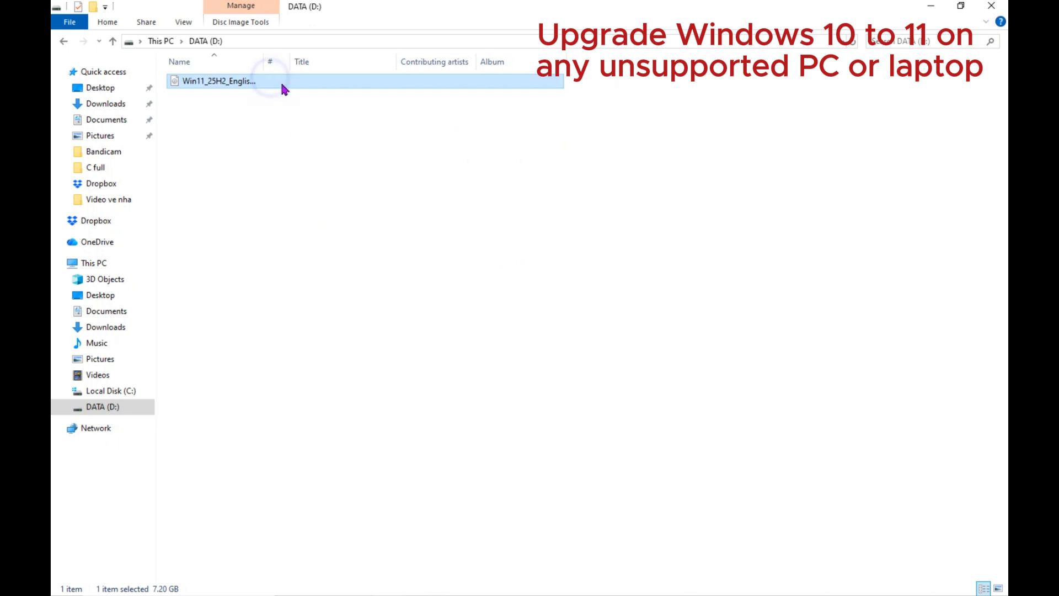
Extract the disc image on the D: drive to its own Win11_25H2_English_x64 folder and open that folder
right_click(270, 80)
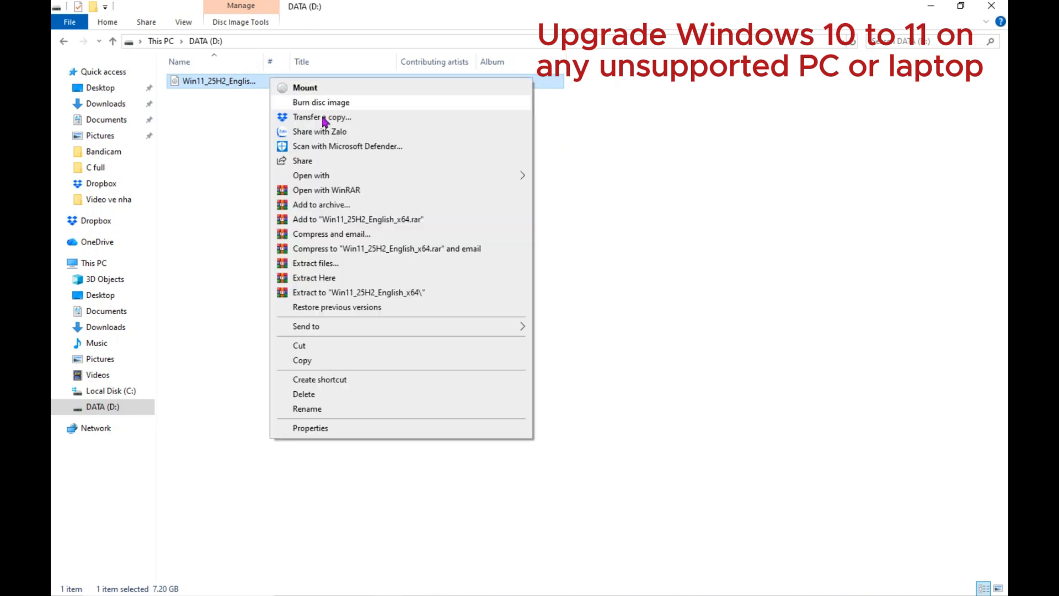
left_click(410, 298)
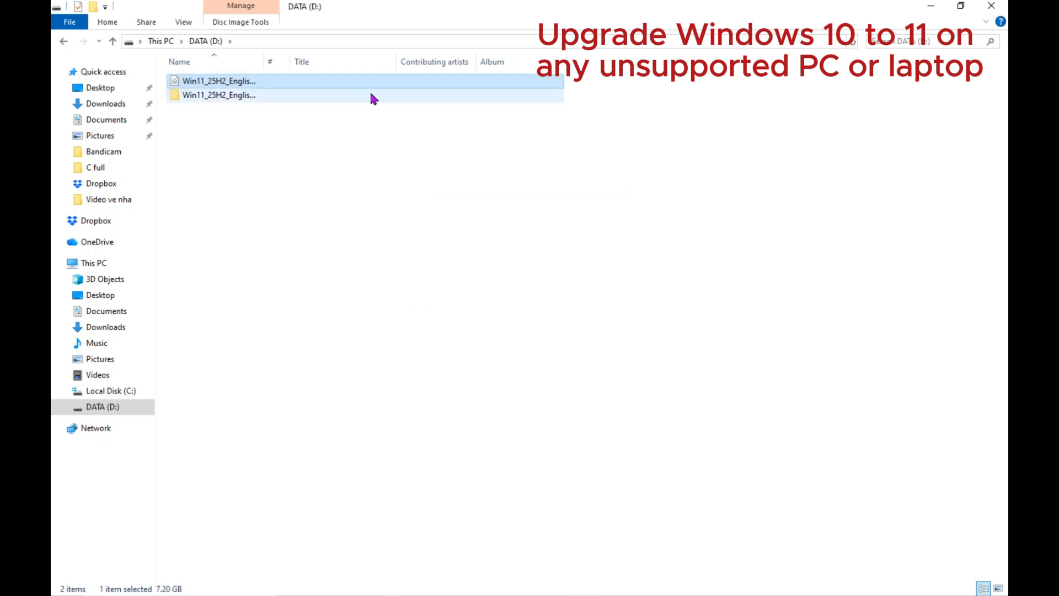
double_click(232, 95)
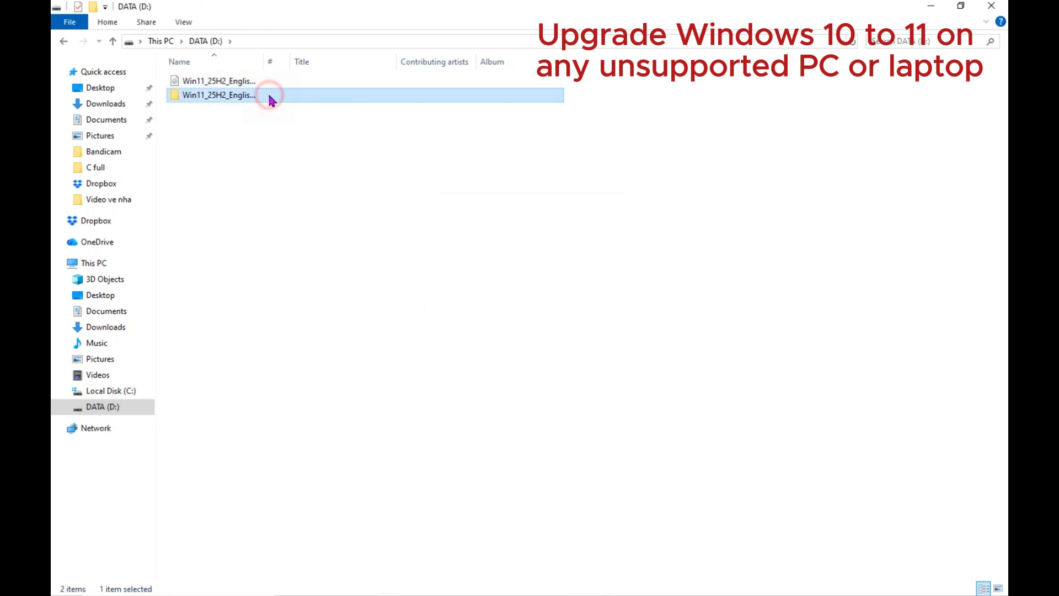
Create a text document in the Win11_25H2_English_x64 folder, name it update.bat and accept the extension change
left_click(271, 247)
right_click(270, 245)
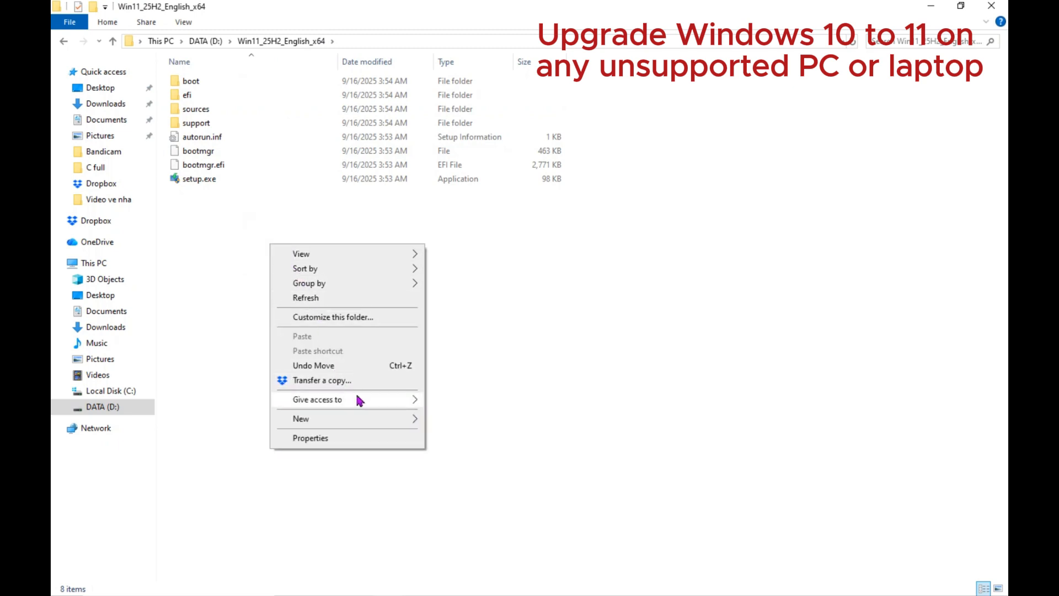
mouse_move(373, 405)
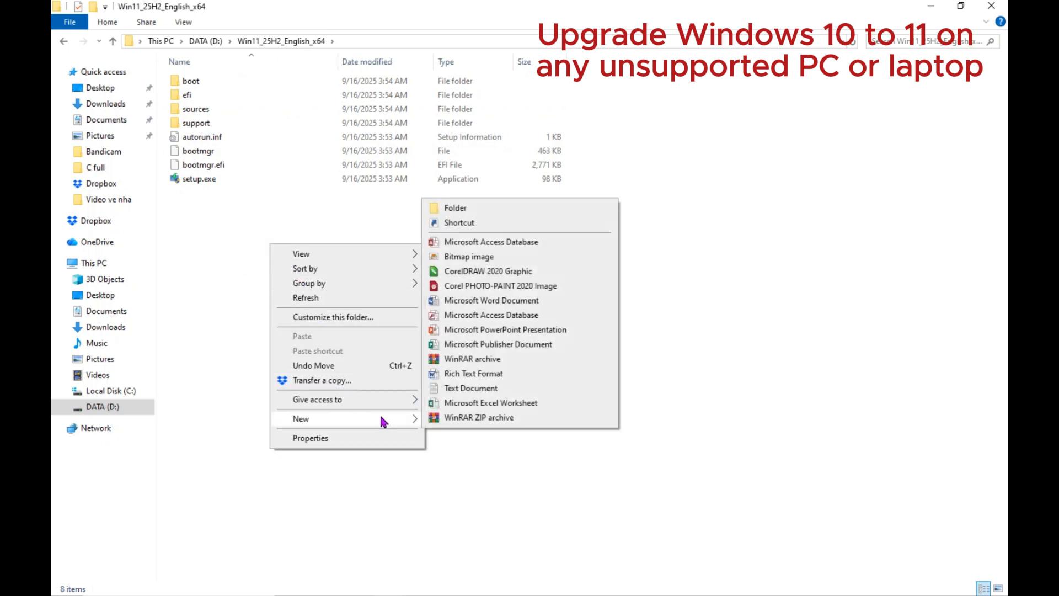
left_click(481, 388)
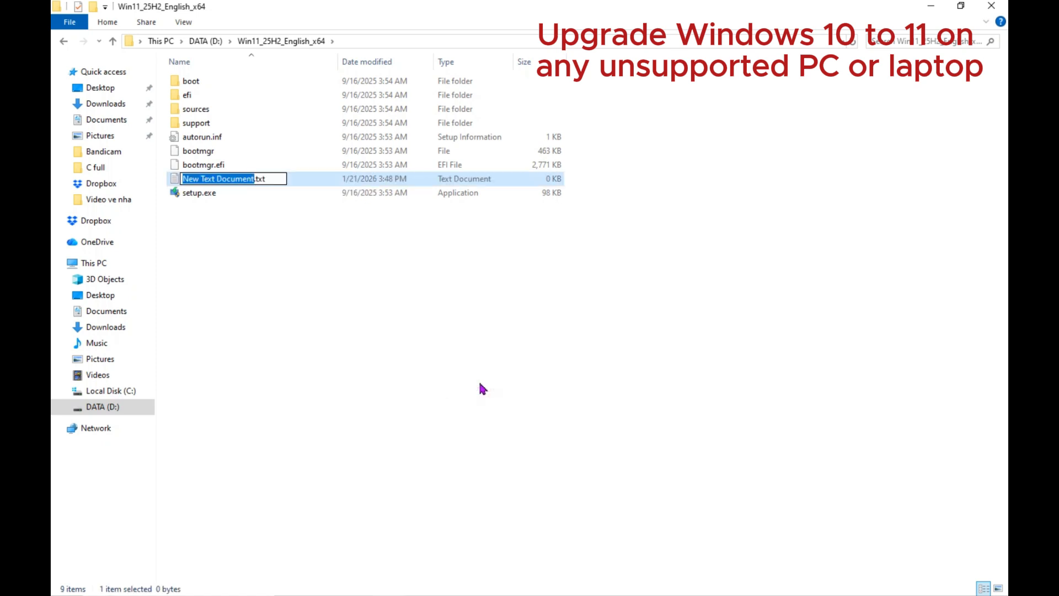
type("update.t")
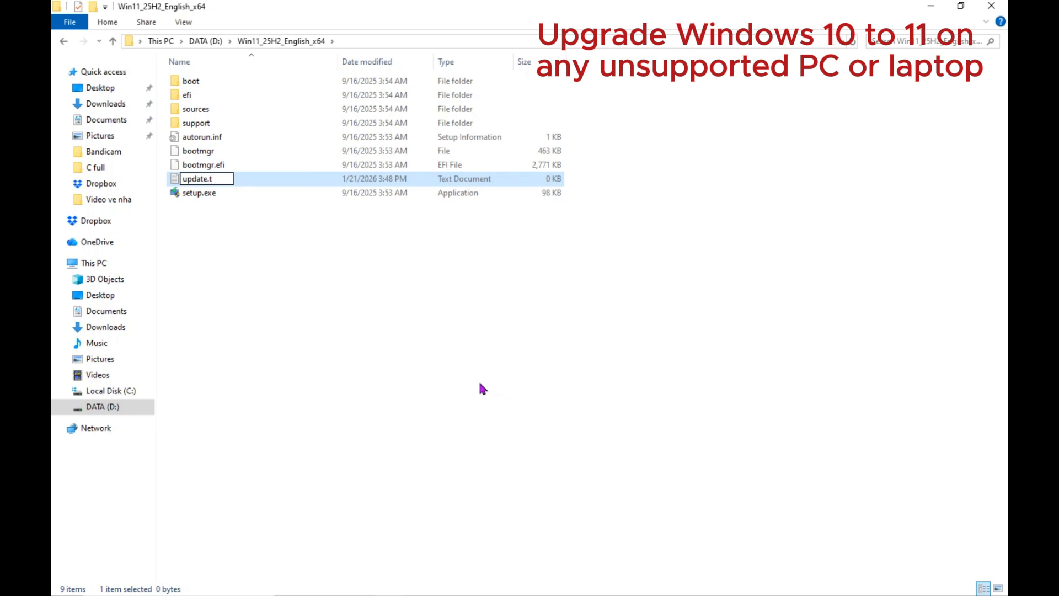
key("BackSpace")
type("bat")
key("Return")
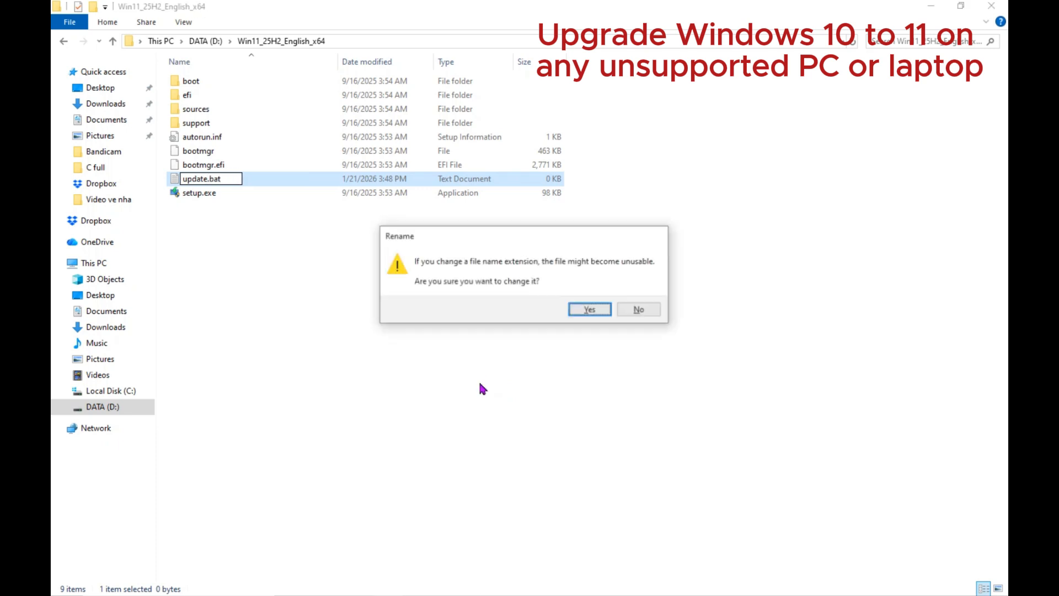
key("Return")
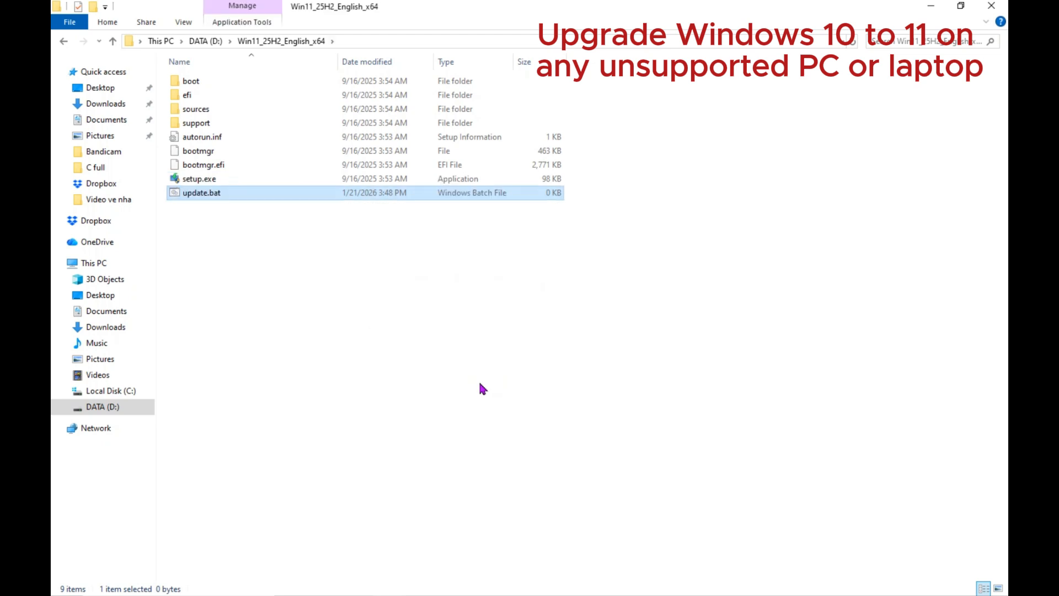
Open update.bat for editing, enter the command "setup.exe /product server", and close the file with its changes saved
right_click(212, 202)
left_click(242, 222)
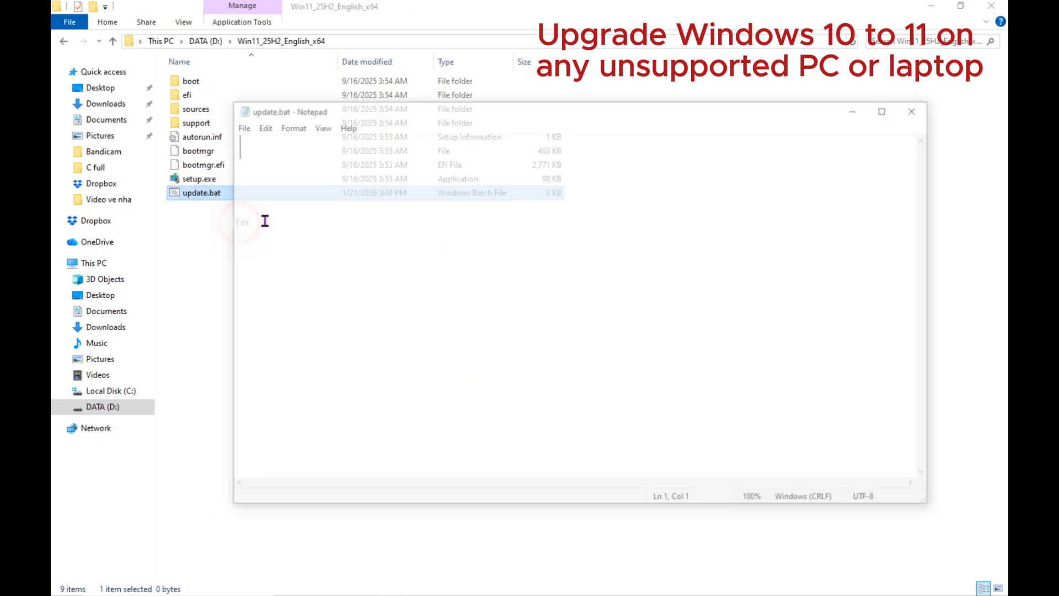
type("setup")
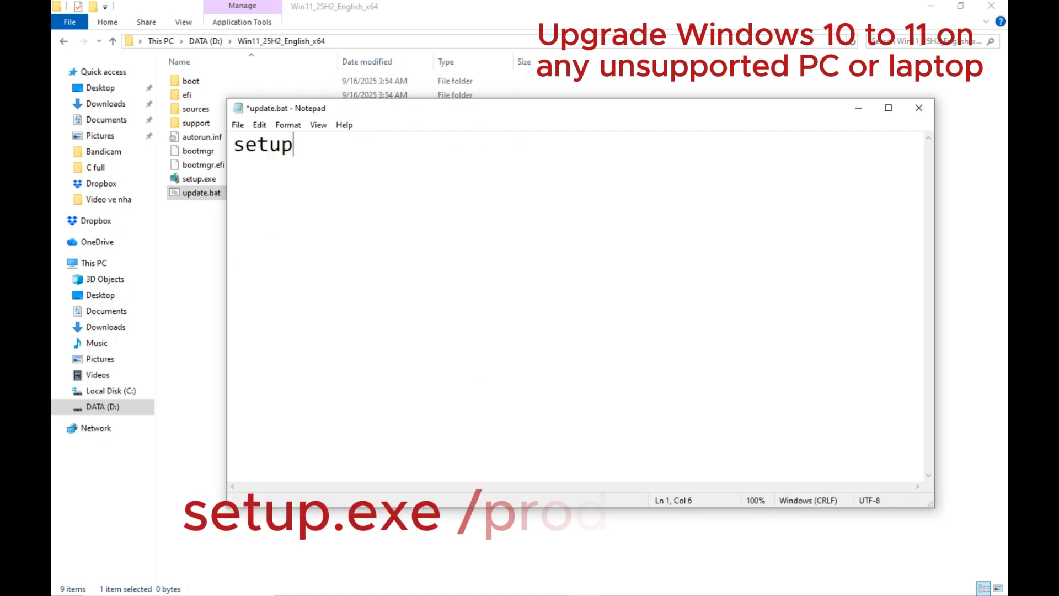
type(".exe /")
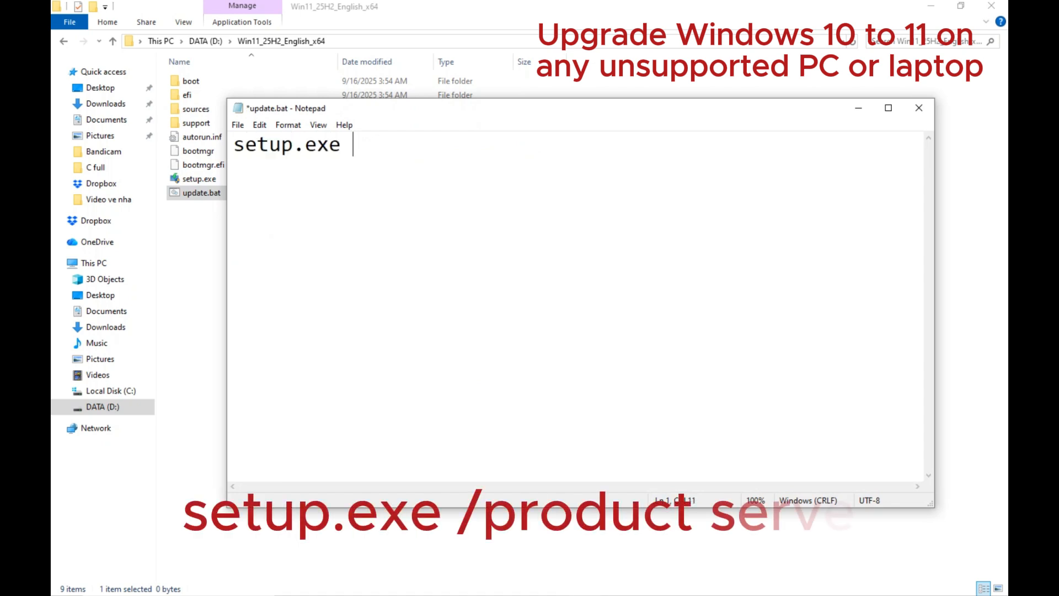
type("pro")
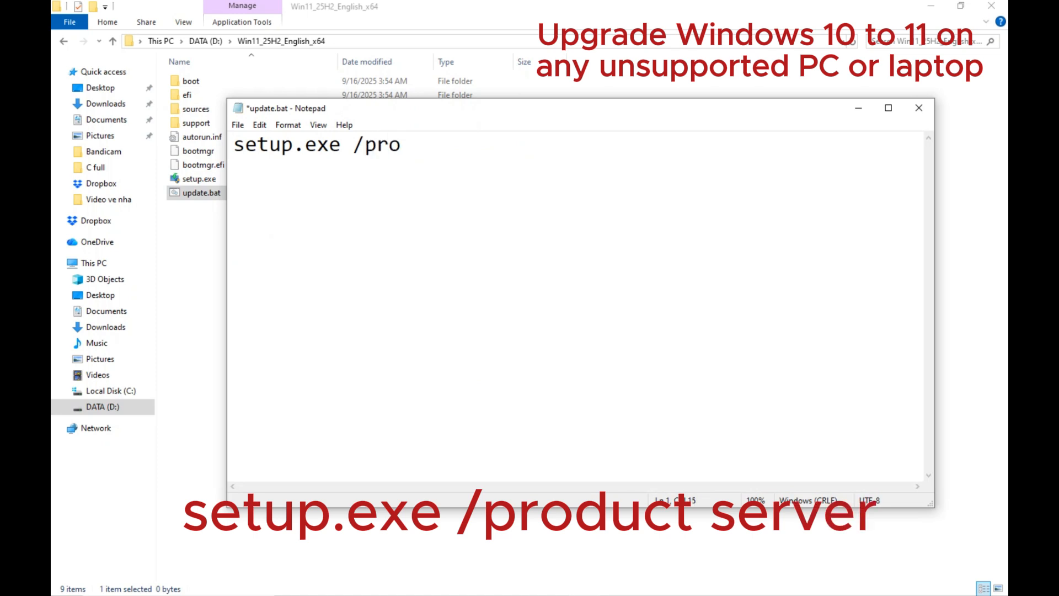
type("duct server")
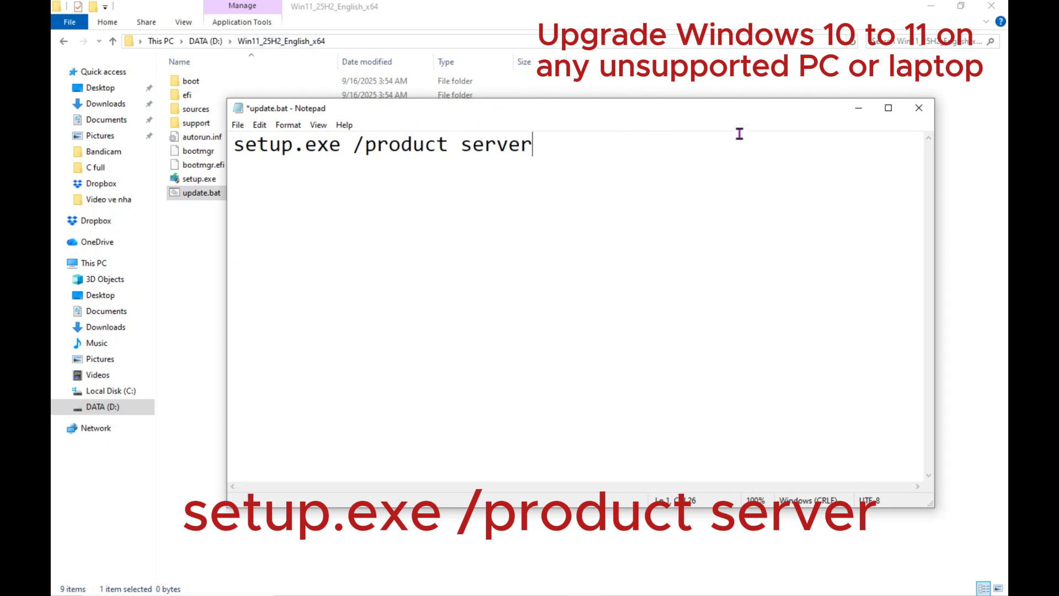
left_click(918, 108)
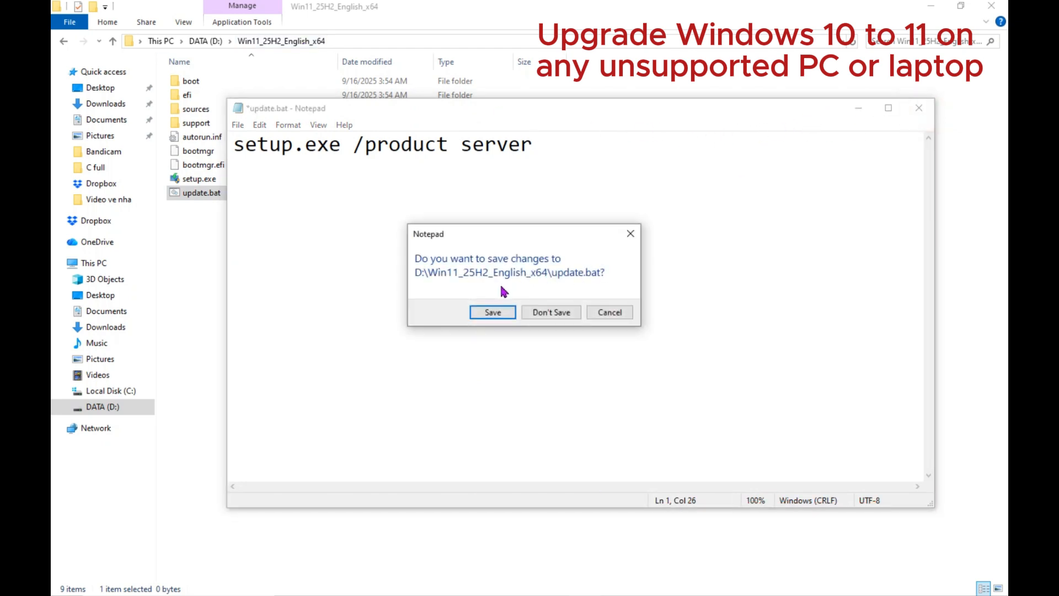
left_click(493, 312)
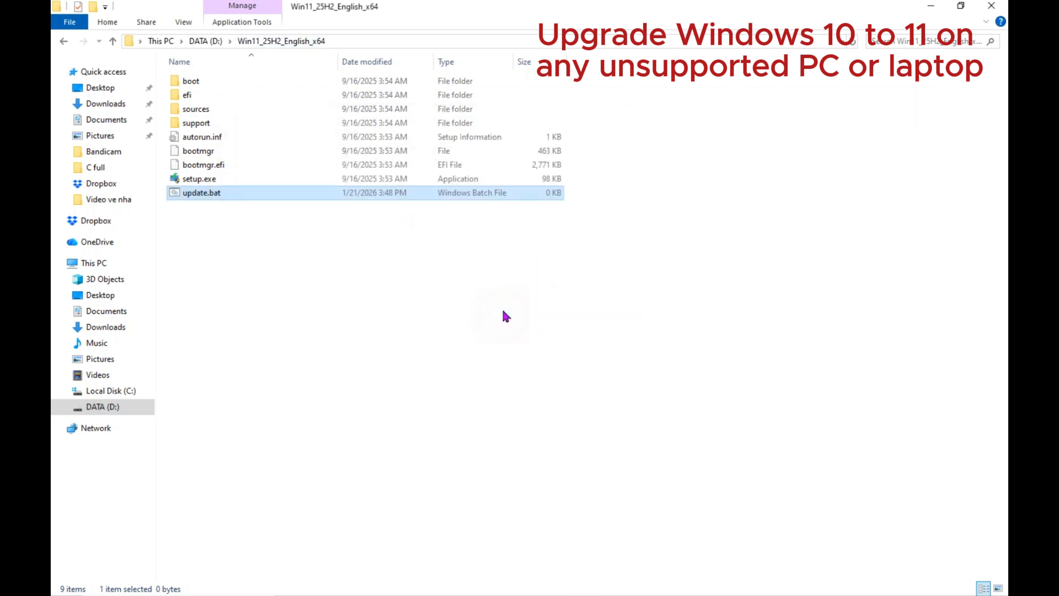
Copy the full path of the Win11_25H2_English_x64 folder
left_click(435, 42)
right_click(222, 42)
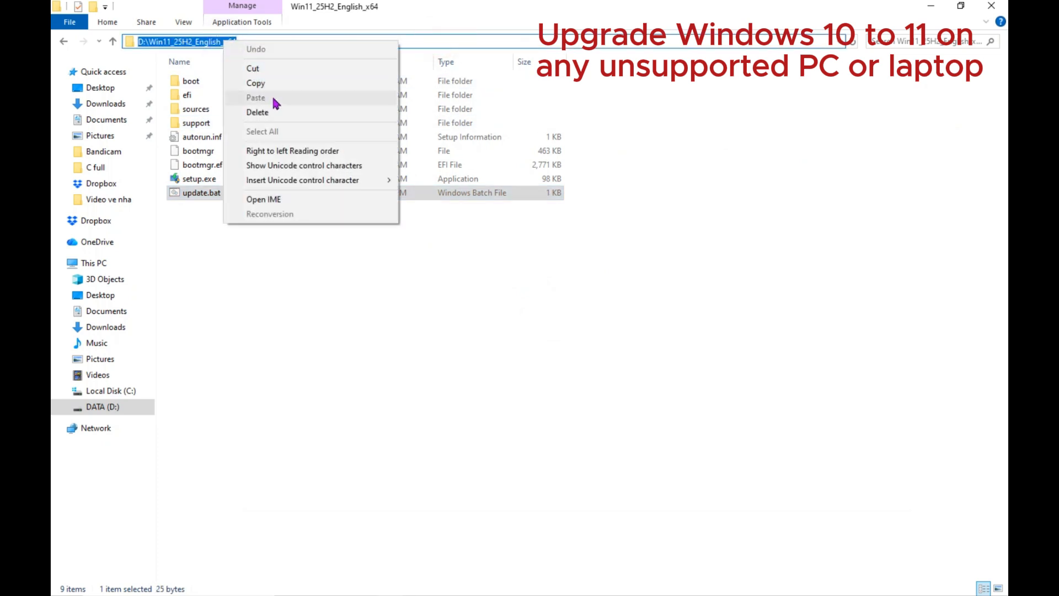
left_click(279, 83)
Run update.bat, allow it to make changes to the device, and minimize the folder window
left_click(228, 199)
double_click(227, 197)
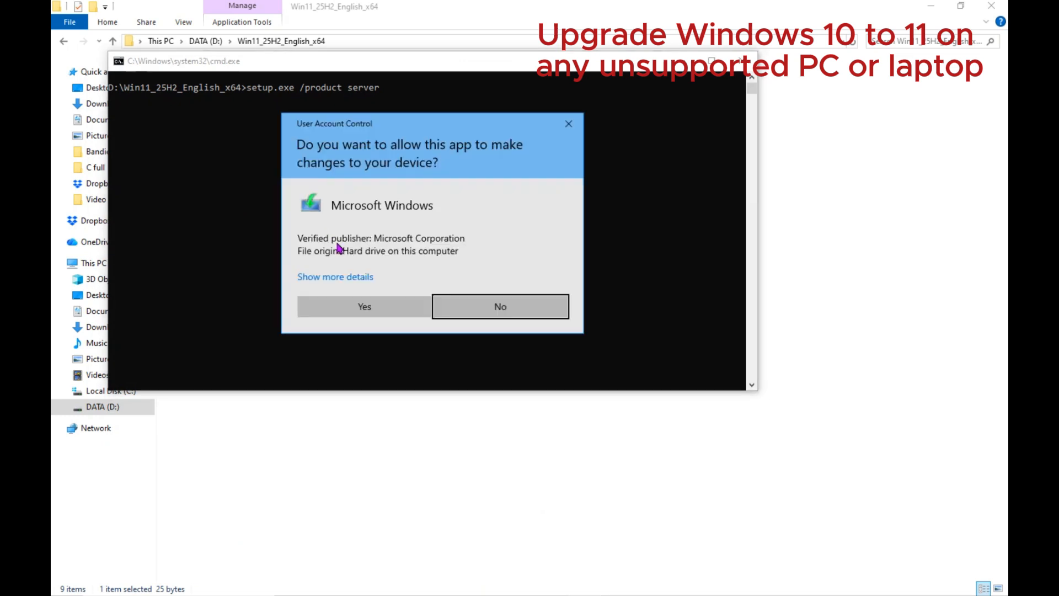
left_click(382, 308)
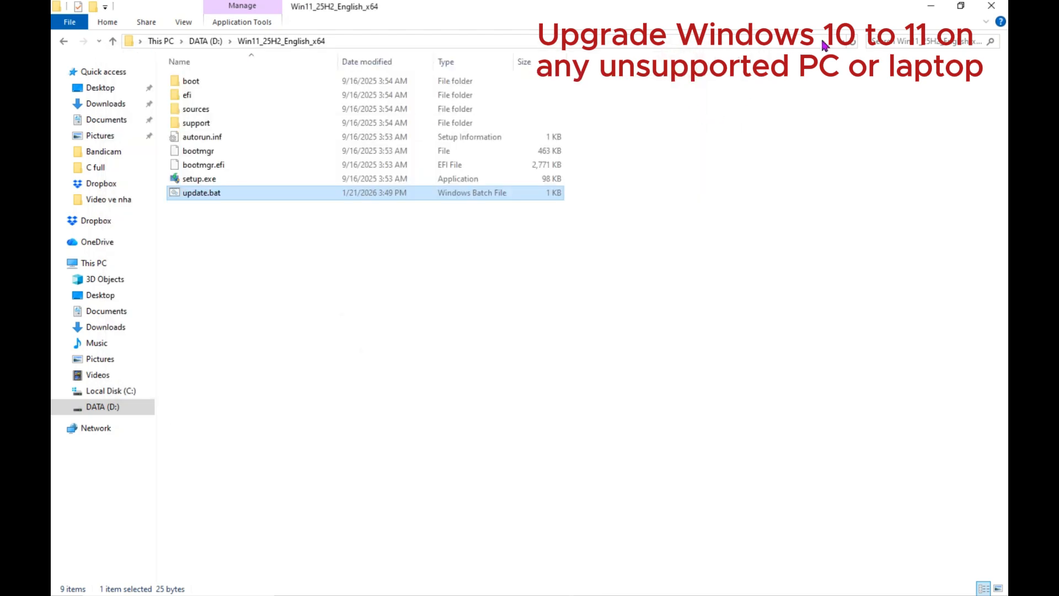
left_click(931, 6)
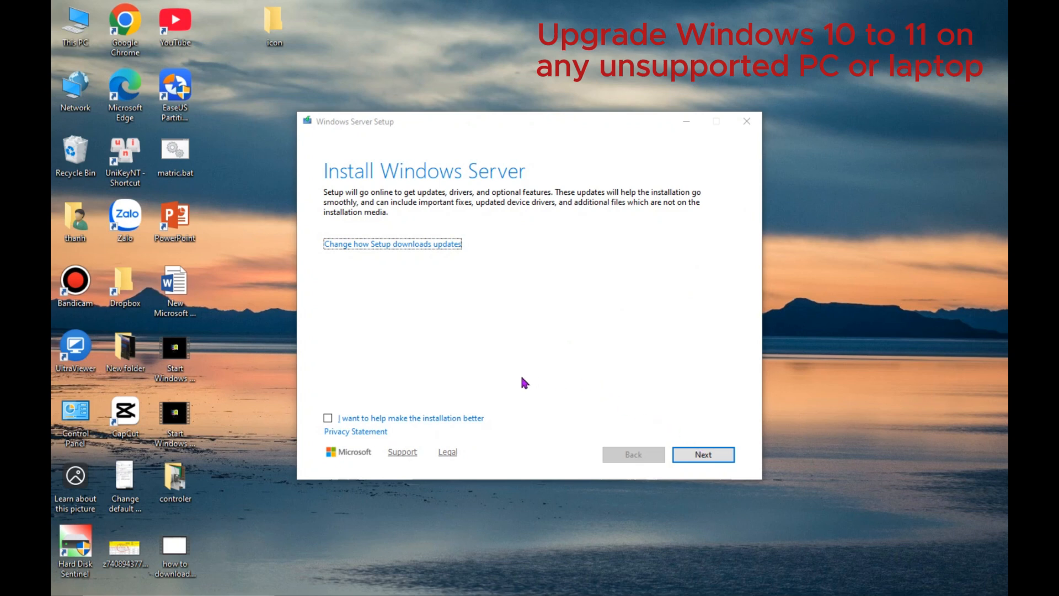
Proceed through Windows Server Setup, accepting the license terms and continuing with the option to keep files, settings, and apps
left_click(701, 454)
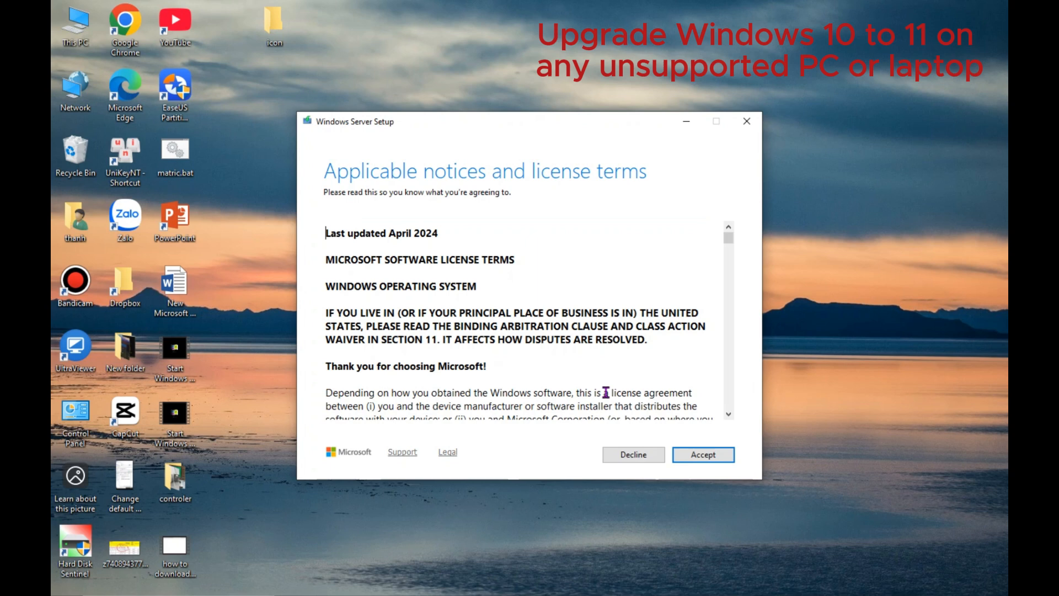
left_click(702, 455)
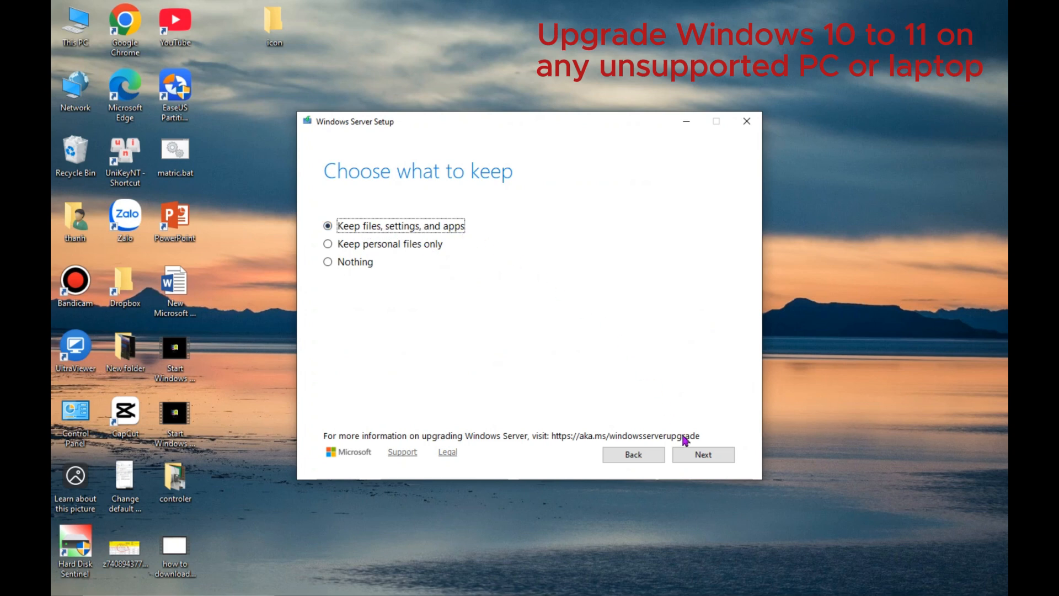
left_click(696, 458)
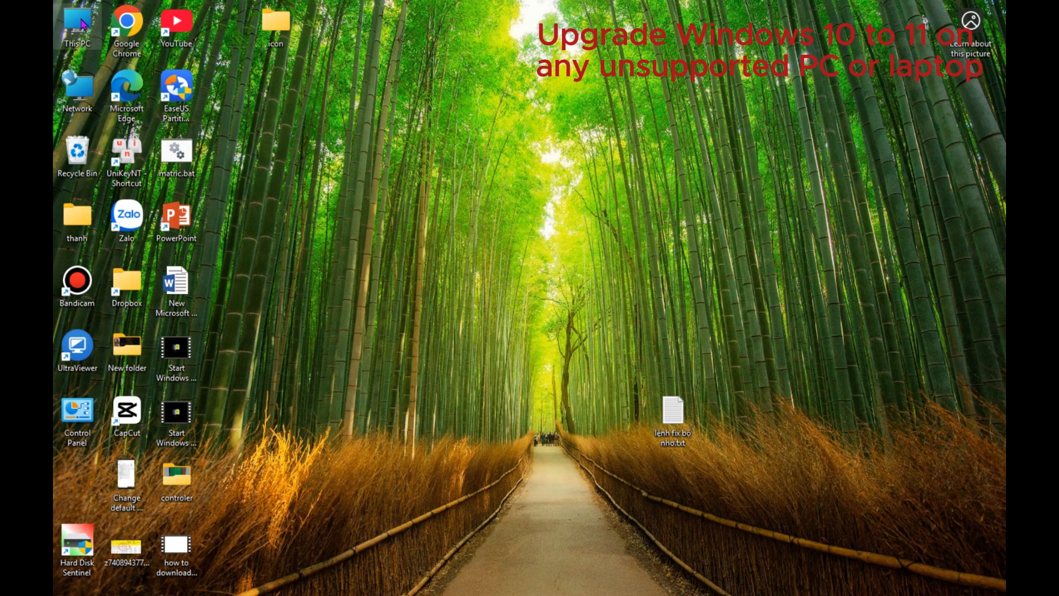
View the properties of This PC, examine the device and Windows specifications, and close Settings
right_click(83, 24)
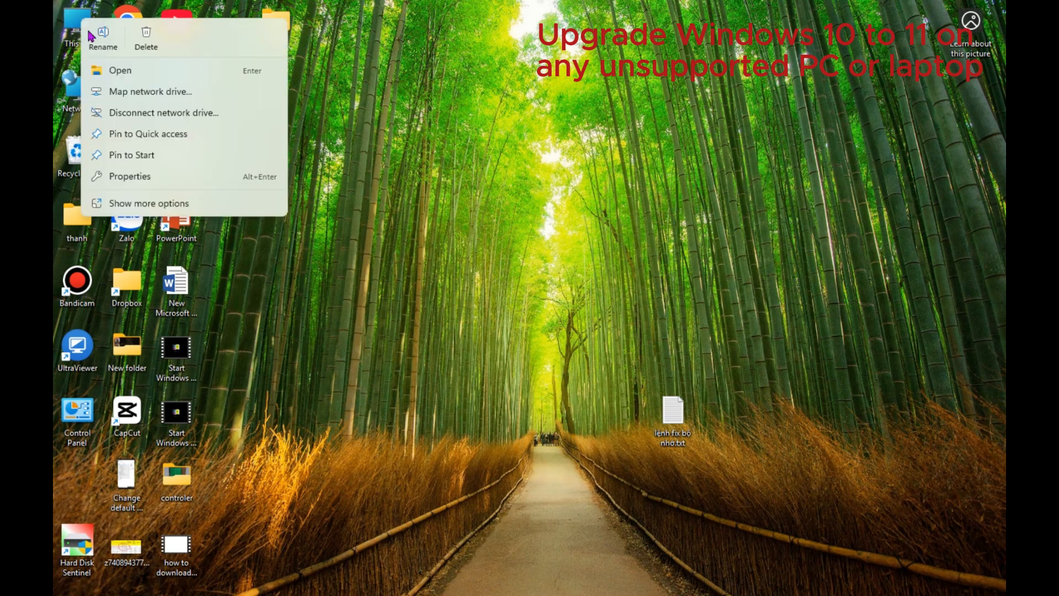
left_click(142, 175)
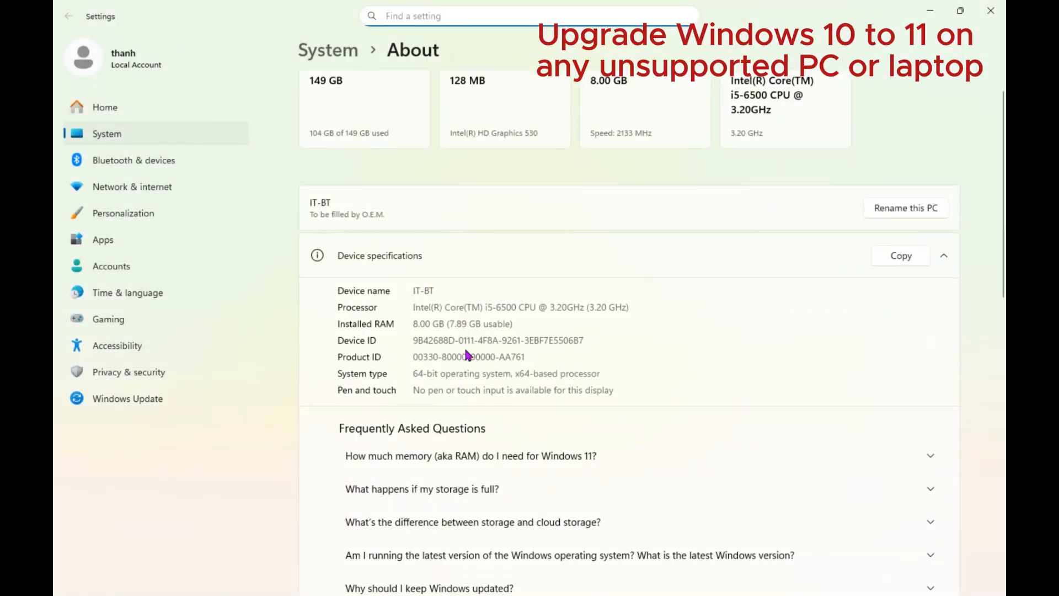
scroll(464, 350, "down", 5)
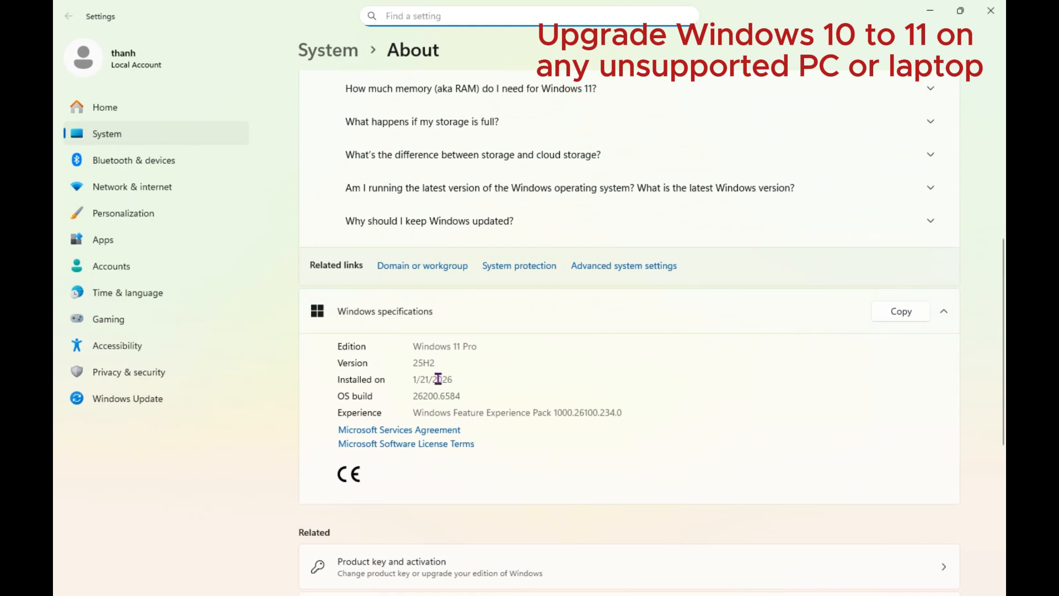
left_click(991, 11)
Look over the upgraded system's Start menu, local account options, hidden tray icons and notifications, then return to the desktop
mouse_move(417, 584)
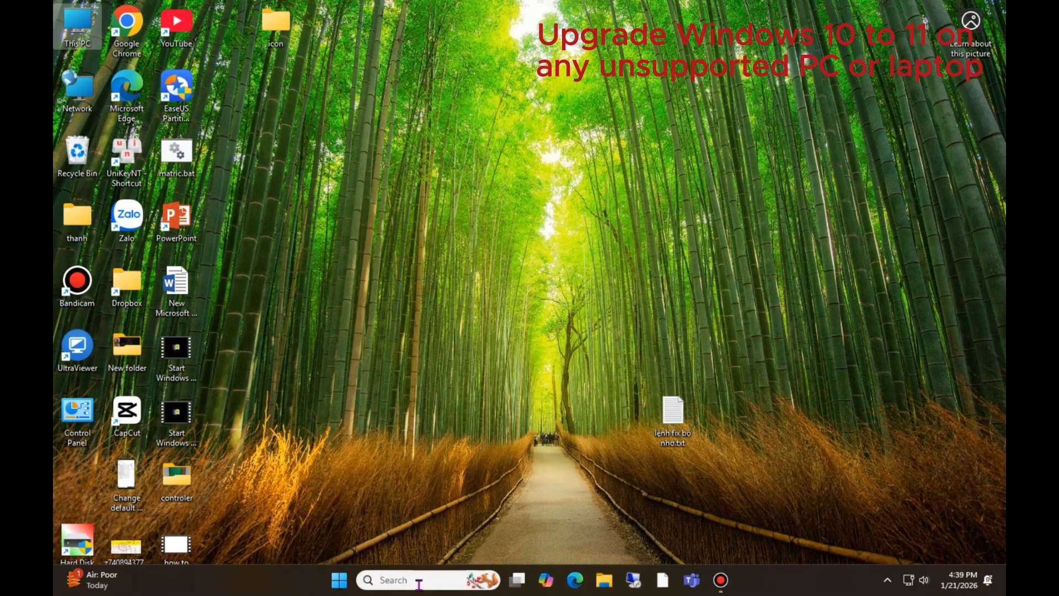
left_click(343, 583)
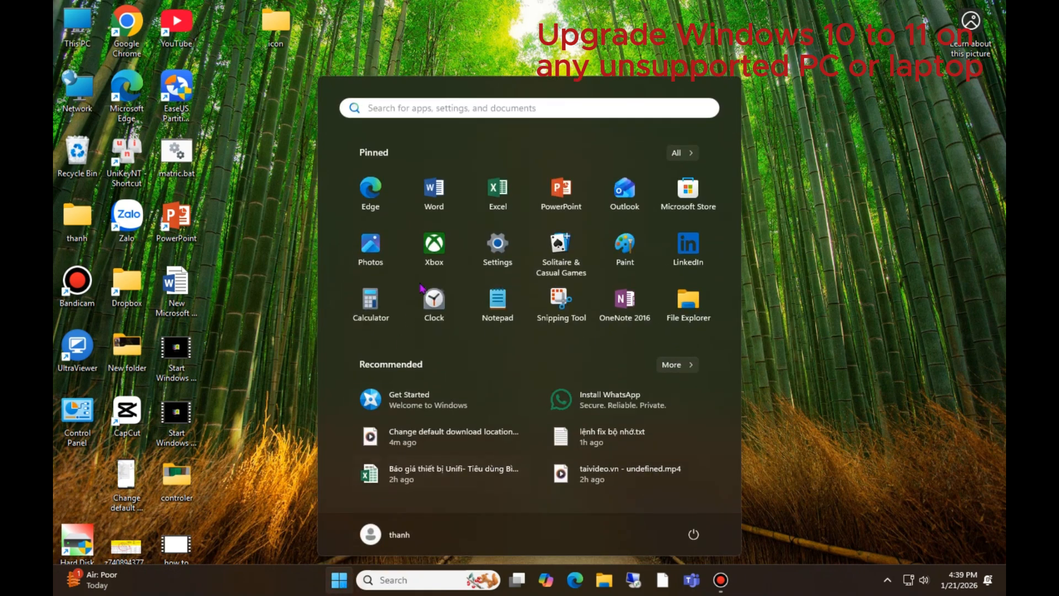
left_click(418, 534)
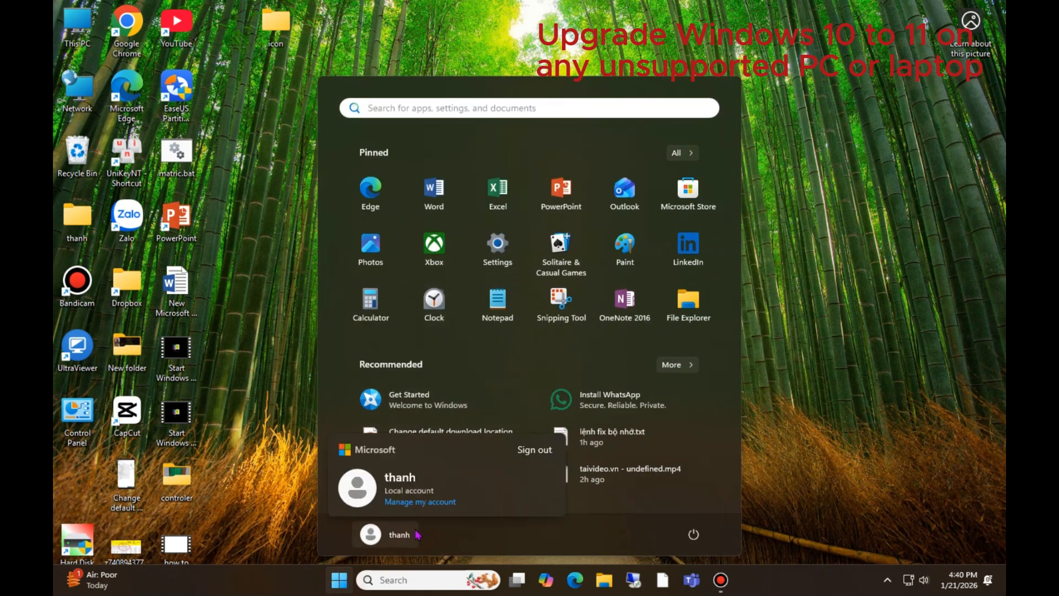
left_click(788, 391)
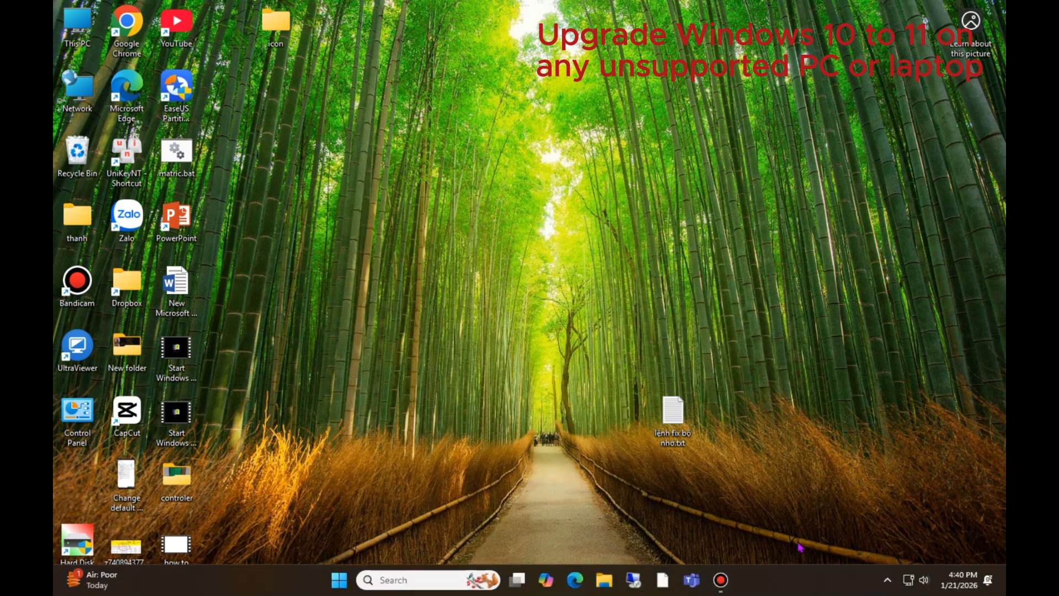
left_click(886, 579)
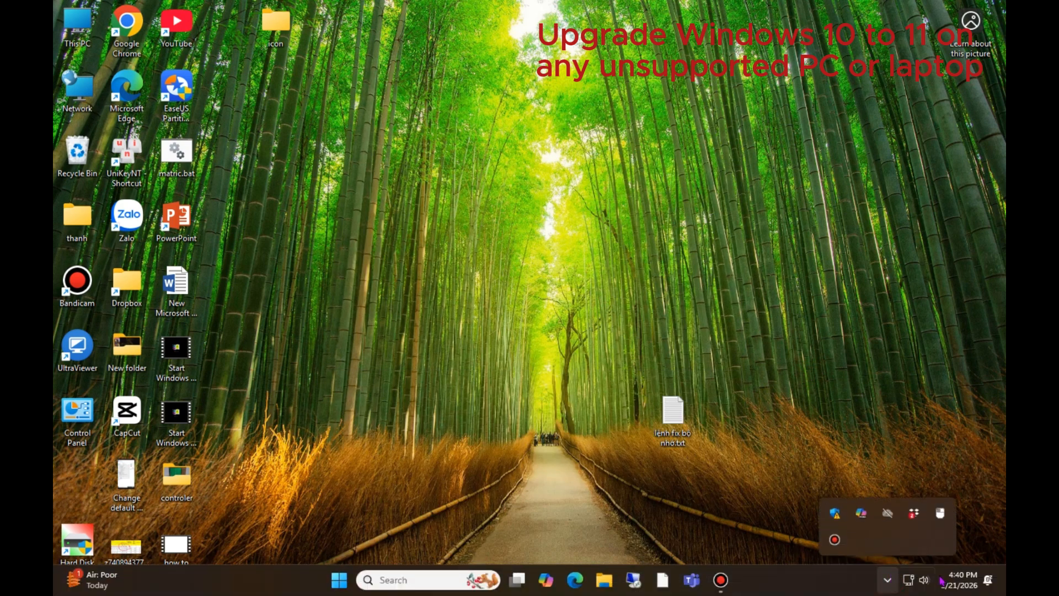
left_click(971, 585)
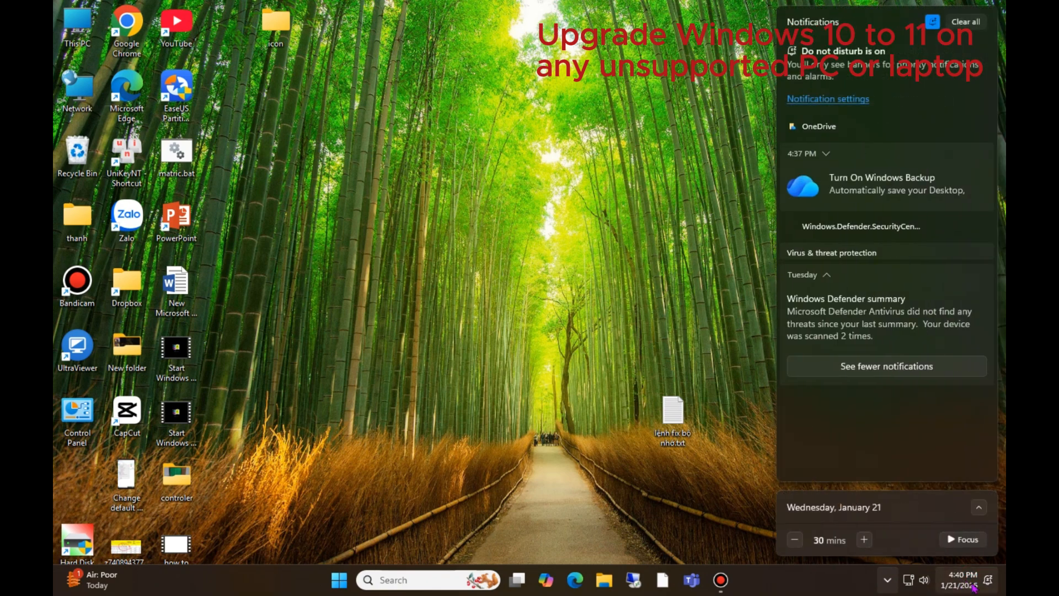
left_click(634, 238)
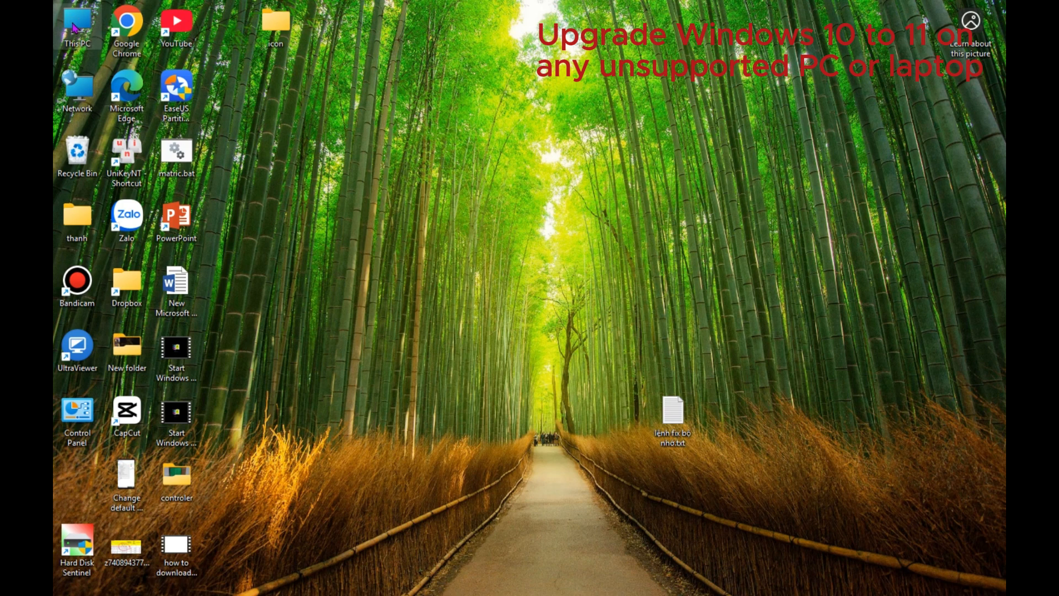
Open Control Panel from the desktop
double_click(78, 414)
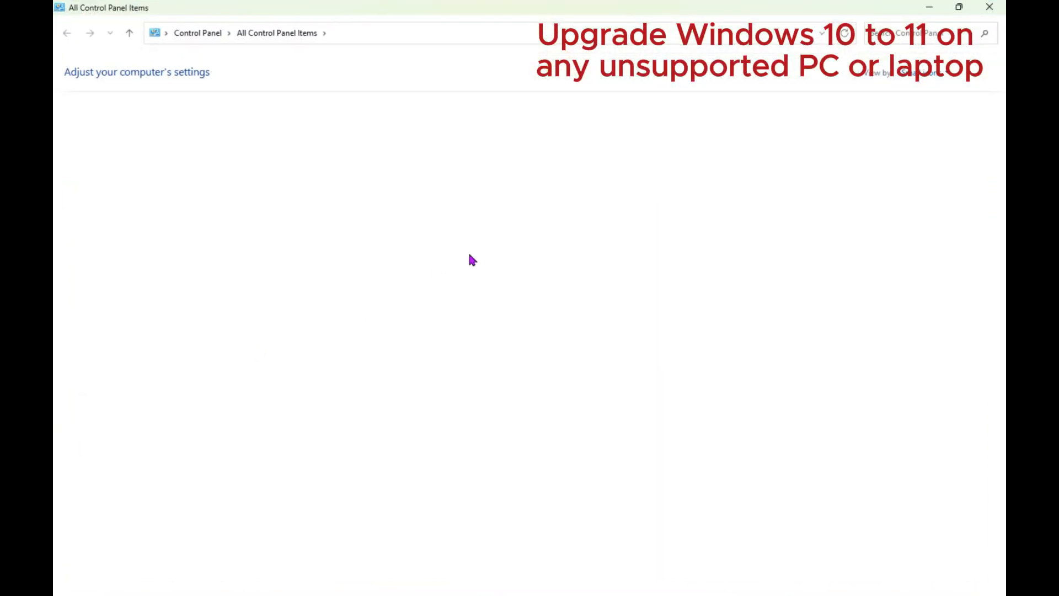